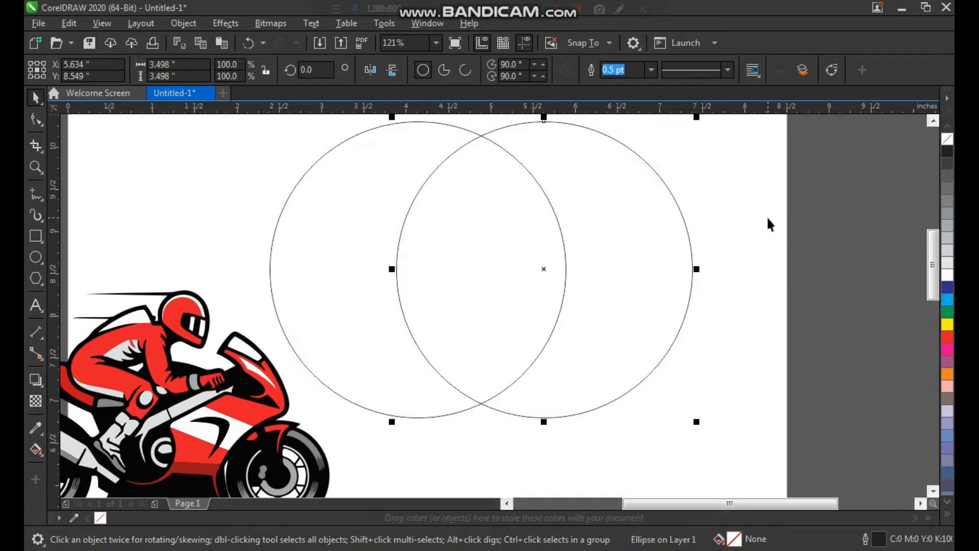
Draw a horizontal Bézier line about 2.8 in long across the overlapping circles and centre it horizontally on the second circle
{"action": "left_click", "coordinate": [41, 197]}
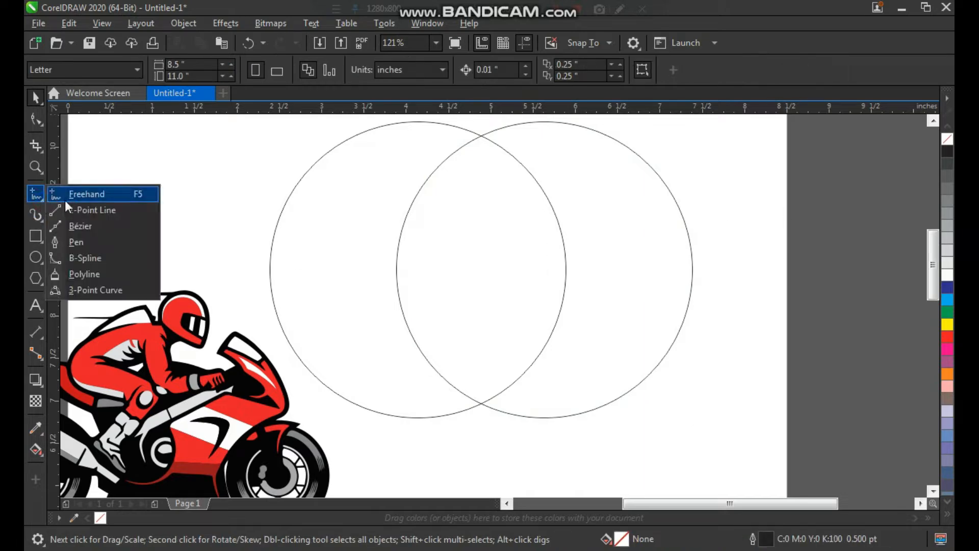
{"action": "left_click", "coordinate": [79, 226]}
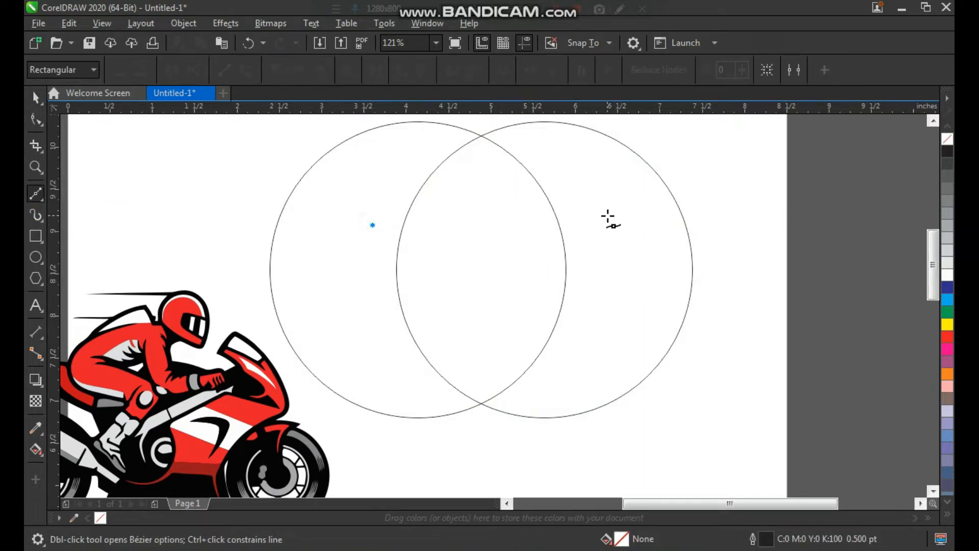
{"action": "left_click", "coordinate": [607, 216], "text": "ctrl"}
{"action": "key", "text": "space"}
{"action": "left_click", "coordinate": [496, 273], "text": "shift"}
{"action": "key", "text": "c"}
{"action": "left_click", "coordinate": [741, 298]}
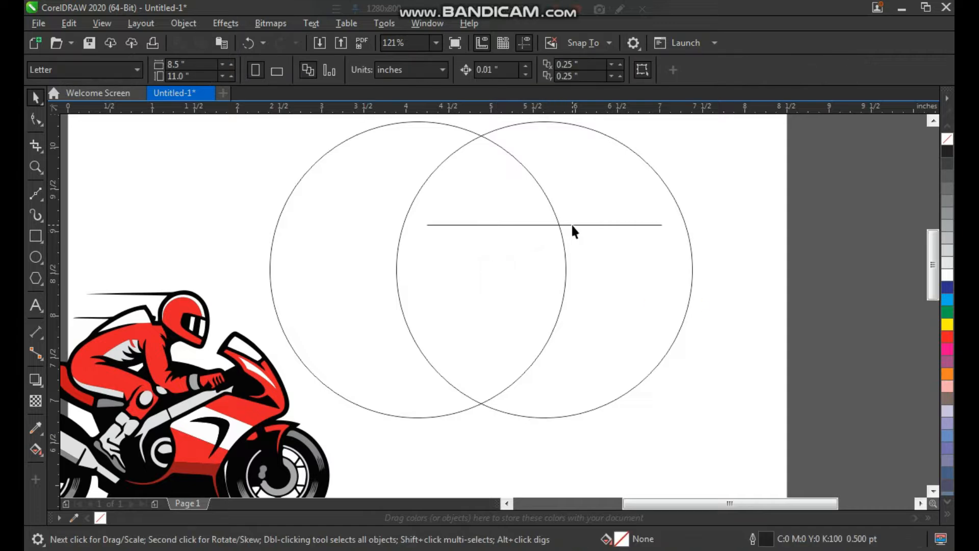
Group the two circles, centre the horizontal line on the group and shift the line slightly downward
{"action": "left_click", "coordinate": [574, 194]}
{"action": "left_click", "coordinate": [406, 170], "text": "shift"}
{"action": "key", "text": "ctrl+g"}
{"action": "left_click", "coordinate": [487, 224]}
{"action": "left_click", "coordinate": [691, 285], "text": "shift"}
{"action": "key", "text": "c"}
{"action": "left_click", "coordinate": [704, 287]}
{"action": "left_click_drag", "start_coordinate": [578, 225], "coordinate": [579, 238]}
Smart-fill the area enclosed by both circles below the horizontal line to create a shield shape
{"action": "key", "text": "z"}
{"action": "left_click_drag", "start_coordinate": [352, 185], "coordinate": [654, 466]}
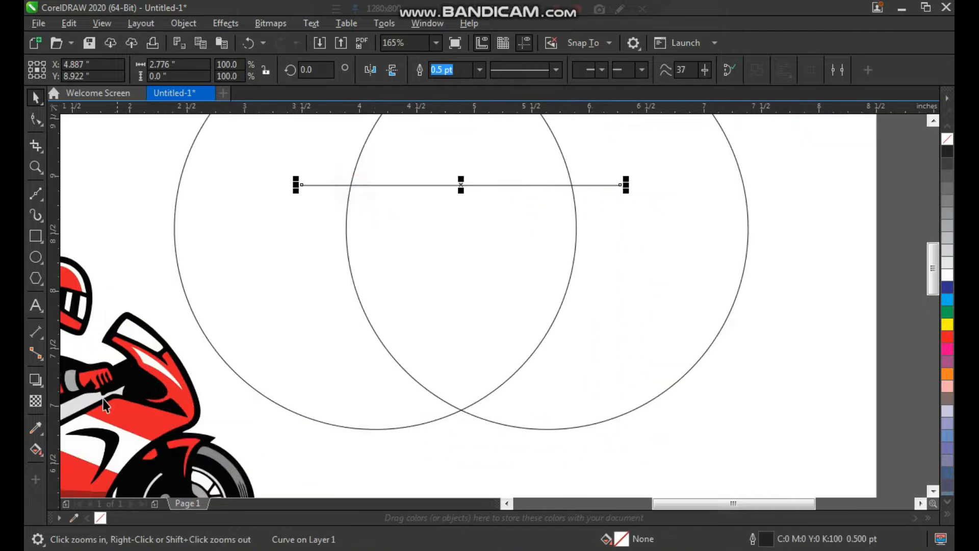
{"action": "left_click", "coordinate": [40, 451]}
{"action": "left_click", "coordinate": [90, 464]}
{"action": "left_click", "coordinate": [461, 265]}
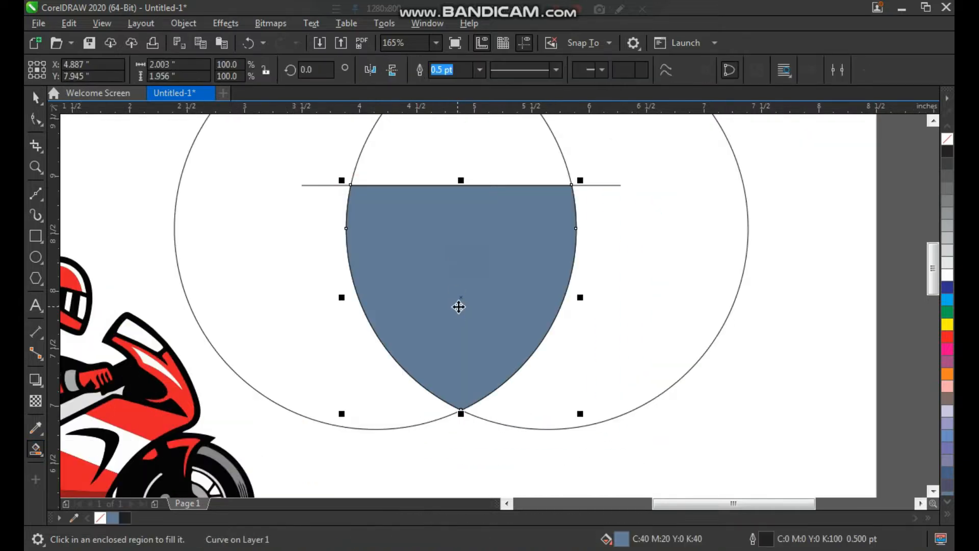
Move the filled shield clear of the construction geometry and delete the circles and the line
{"action": "key", "text": "space"}
{"action": "scroll", "coordinate": [459, 310], "scroll_direction": "down", "scroll_amount": 3}
{"action": "left_click_drag", "start_coordinate": [461, 277], "coordinate": [548, 412]}
{"action": "left_click", "coordinate": [634, 210]}
{"action": "left_click_drag", "start_coordinate": [618, 147], "coordinate": [321, 370]}
{"action": "key", "text": "Delete"}
{"action": "left_click_drag", "start_coordinate": [516, 410], "coordinate": [446, 303]}
Remove the shield's fill and set its outline width to 8 pt
{"action": "key", "text": "z"}
{"action": "left_click_drag", "start_coordinate": [411, 243], "coordinate": [554, 363]}
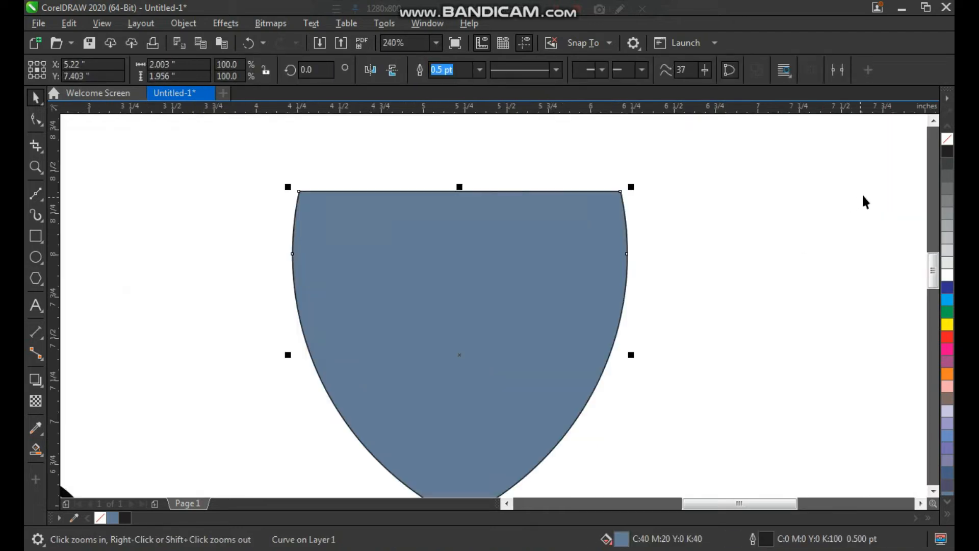
{"action": "left_click", "coordinate": [948, 140]}
{"action": "scroll", "coordinate": [461, 192], "scroll_direction": "down", "scroll_amount": 2}
{"action": "key", "text": "F2"}
{"action": "left_click_drag", "start_coordinate": [361, 147], "coordinate": [616, 375]}
{"action": "left_click", "coordinate": [479, 69]}
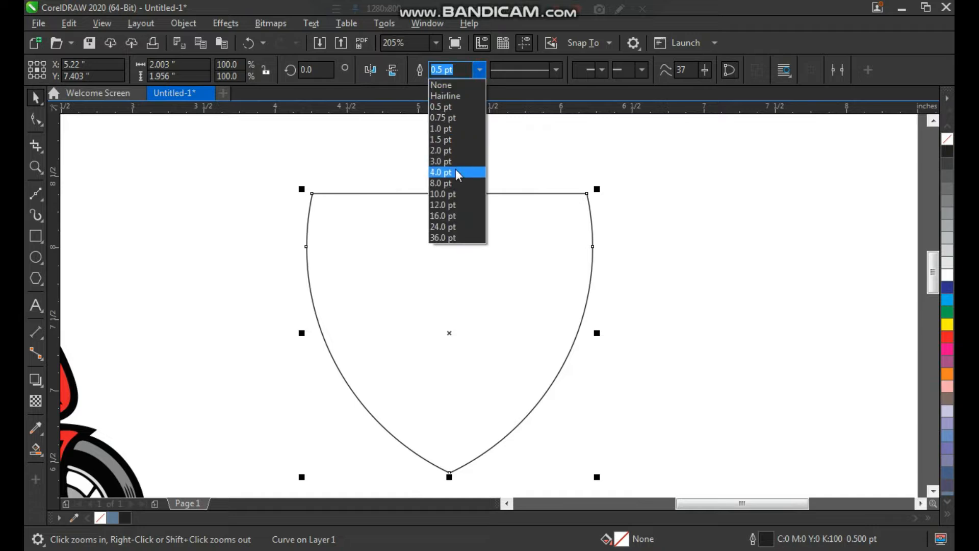
{"action": "left_click", "coordinate": [455, 169]}
{"action": "left_click", "coordinate": [480, 71]}
{"action": "left_click", "coordinate": [463, 170]}
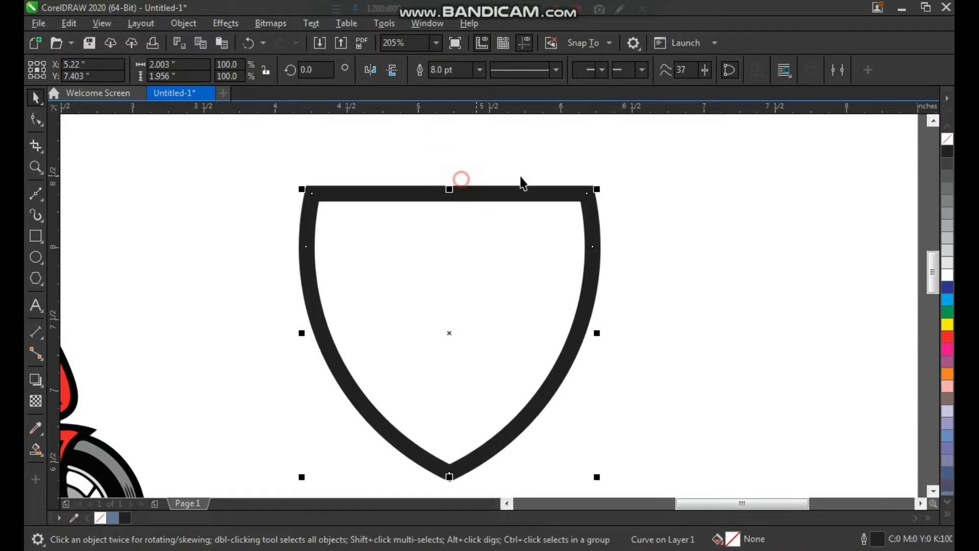
Move the shield nearer the motorcycle and bend its straight top edge upward into an arc
{"action": "left_click_drag", "start_coordinate": [547, 199], "coordinate": [470, 187]}
{"action": "key", "text": "F2"}
{"action": "right_click", "coordinate": [381, 234]}
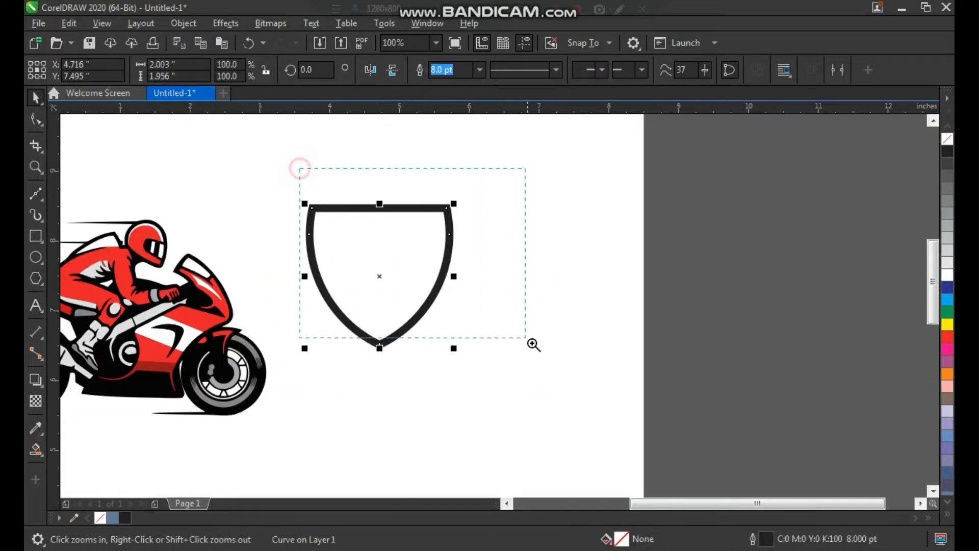
{"action": "left_click_drag", "start_coordinate": [533, 345], "coordinate": [533, 344]}
{"action": "key", "text": "F10"}
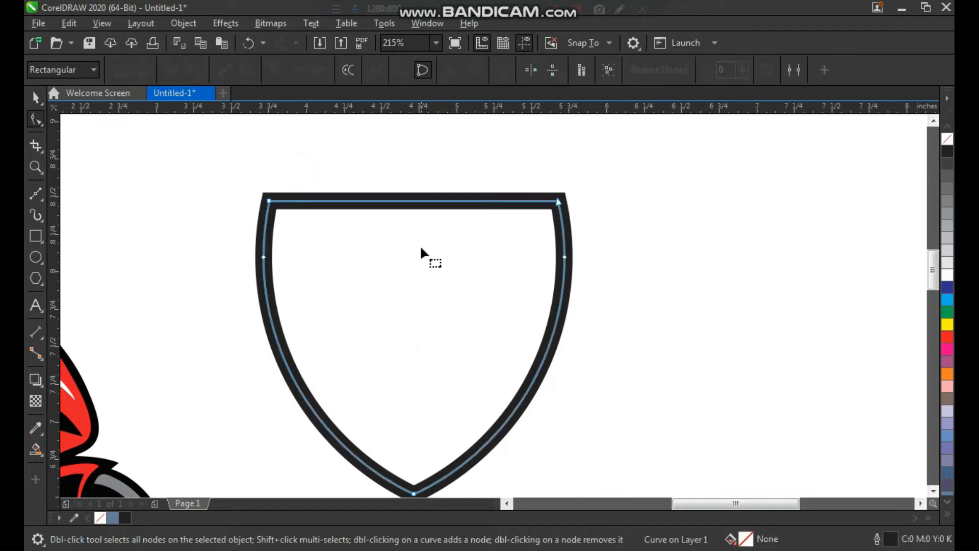
{"action": "left_click", "coordinate": [408, 202]}
{"action": "left_click", "coordinate": [246, 69]}
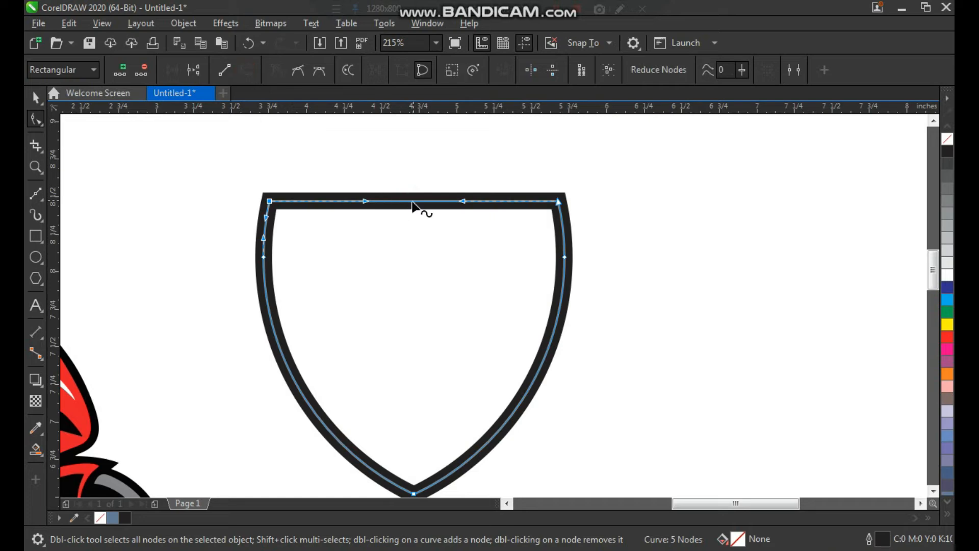
{"action": "left_click_drag", "start_coordinate": [412, 201], "coordinate": [415, 164]}
{"action": "key", "text": "space"}
{"action": "left_click", "coordinate": [659, 227]}
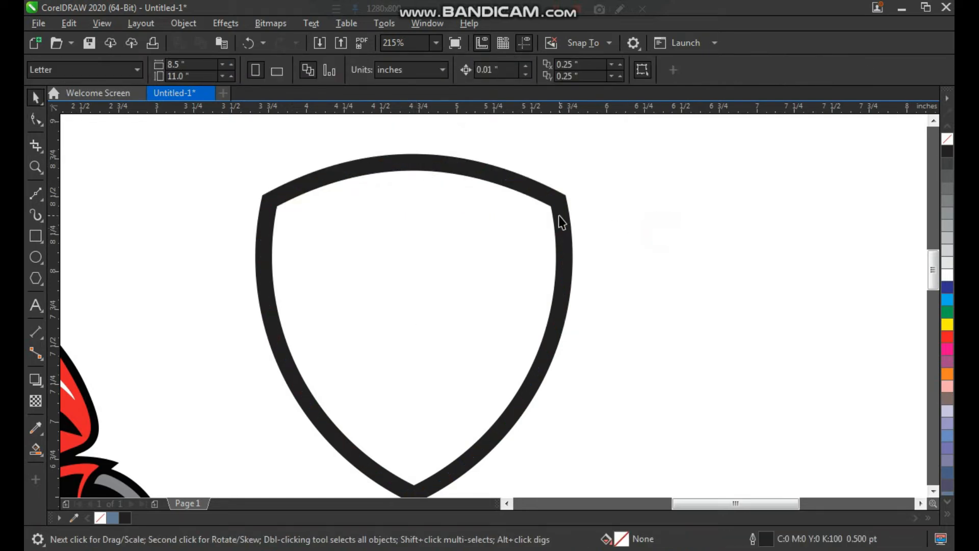
{"action": "left_click", "coordinate": [559, 217]}
{"action": "key", "text": "F3"}
{"action": "key", "text": "F2"}
{"action": "left_click_drag", "start_coordinate": [572, 415], "coordinate": [587, 422]}
{"action": "left_click", "coordinate": [585, 392]}
{"action": "left_click_drag", "start_coordinate": [534, 301], "coordinate": [522, 309]}
{"action": "key", "text": "ctrl+z"}
{"action": "left_click", "coordinate": [633, 346]}
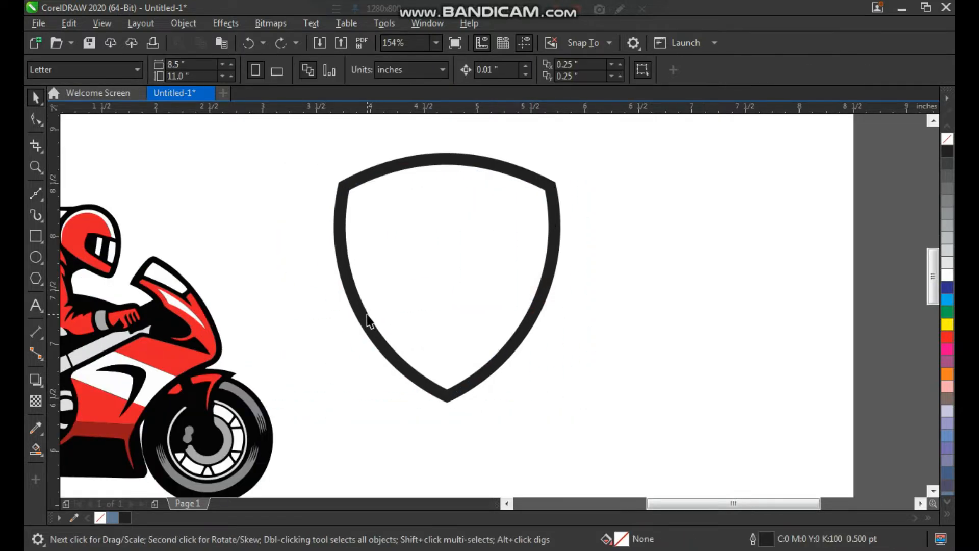
Shrink the motorcycle to about 1.3 in wide, place it inside the upper shield and centre it horizontally with the shield
{"action": "left_click_drag", "start_coordinate": [248, 422], "coordinate": [509, 289]}
{"action": "left_click", "coordinate": [544, 305], "text": "shift"}
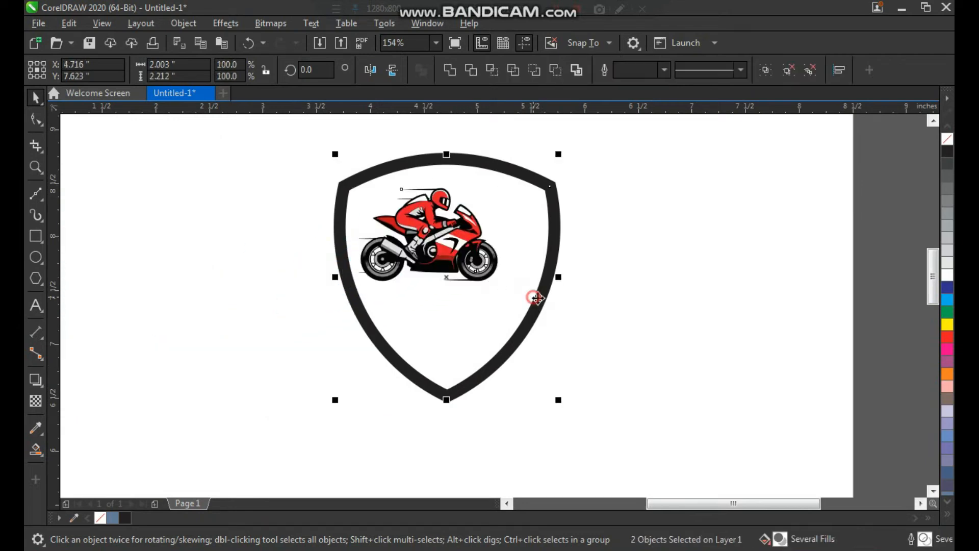
{"action": "left_click", "coordinate": [649, 295]}
{"action": "key", "text": "z"}
{"action": "left_click_drag", "start_coordinate": [339, 137], "coordinate": [626, 392]}
{"action": "left_click", "coordinate": [554, 329]}
{"action": "left_click", "coordinate": [681, 279]}
{"action": "left_click_drag", "start_coordinate": [344, 333], "coordinate": [326, 342]}
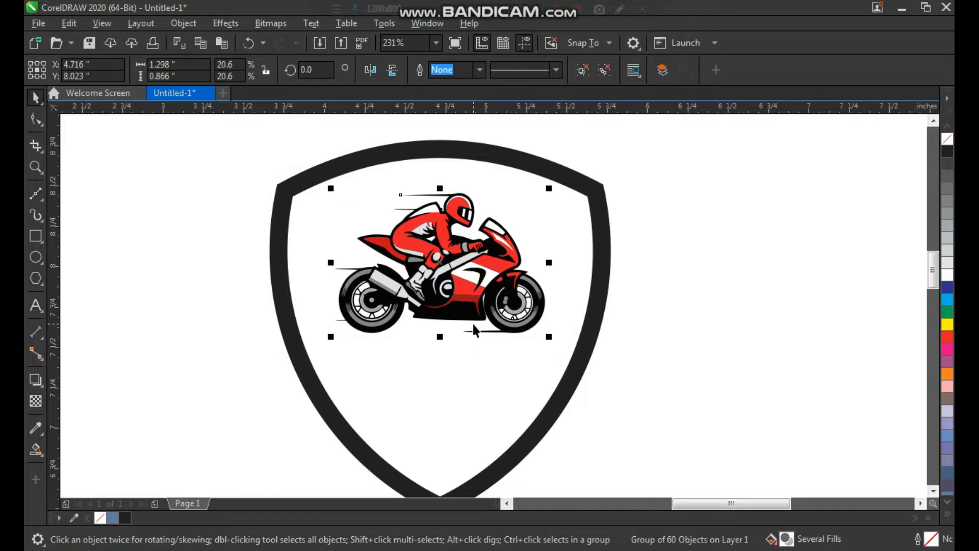
Enlarge the motorcycle to about 2.2 by 1.5 in so its wheels overlap the shield's sides, and move it slightly upward
{"action": "left_click_drag", "start_coordinate": [551, 339], "coordinate": [624, 388]}
{"action": "left_click_drag", "start_coordinate": [575, 327], "coordinate": [572, 313]}
{"action": "left_click", "coordinate": [695, 252]}
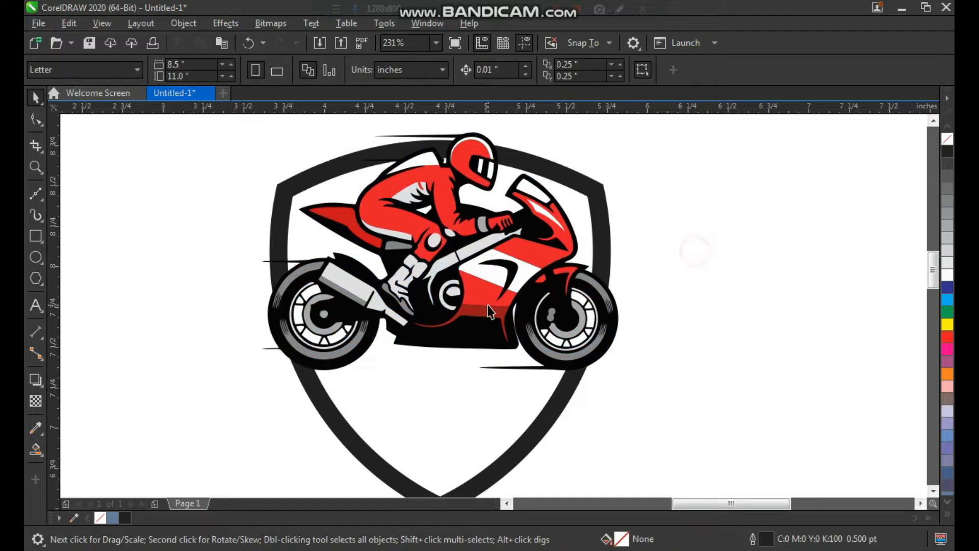
{"action": "scroll", "coordinate": [446, 296], "scroll_direction": "down", "scroll_amount": 2}
{"action": "left_click_drag", "start_coordinate": [619, 423], "coordinate": [620, 425]}
{"action": "left_click_drag", "start_coordinate": [519, 321], "coordinate": [508, 325]}
{"action": "key", "text": "ctrl+z"}
Scale the motorcycle down slightly so its wheels sit closer to the shield's edges
{"action": "key", "text": "F2"}
{"action": "left_click_drag", "start_coordinate": [668, 168], "coordinate": [304, 457]}
{"action": "left_click", "coordinate": [607, 309]}
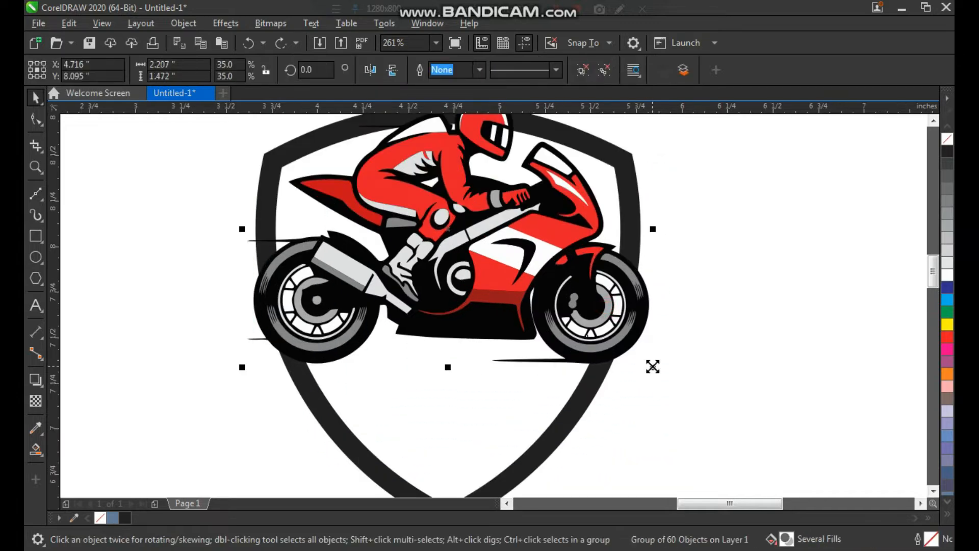
{"action": "left_click_drag", "start_coordinate": [649, 365], "coordinate": [645, 369]}
{"action": "left_click", "coordinate": [692, 363]}
Draw a flat rectangle about 2.12 by 0.19 in just below the wheels and convert it to curves
{"action": "key", "text": "F2"}
{"action": "left_click_drag", "start_coordinate": [704, 243], "coordinate": [281, 482]}
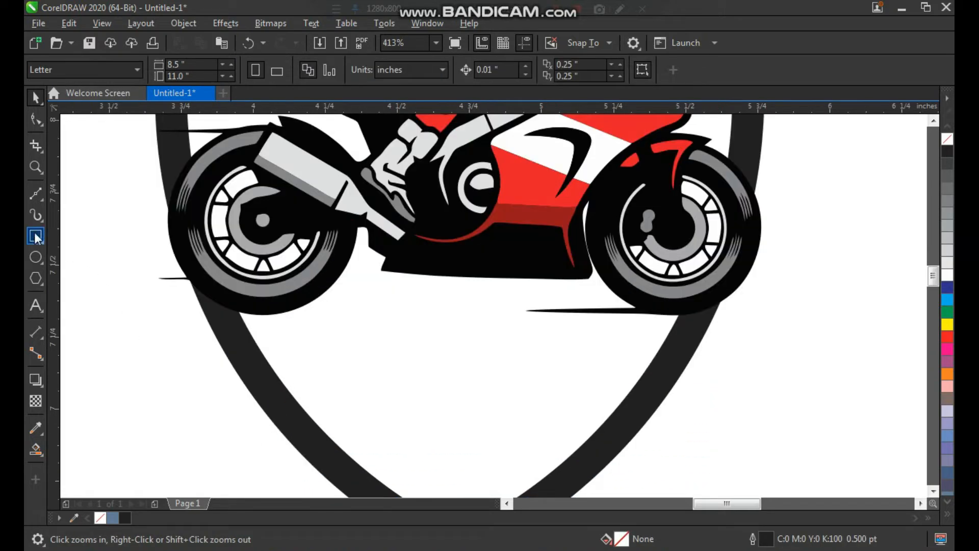
{"action": "left_click", "coordinate": [35, 238]}
{"action": "mouse_move", "coordinate": [163, 321]}
{"action": "left_mouse_down"}
{"action": "mouse_move", "coordinate": [409, 376]}
{"action": "mouse_move", "coordinate": [732, 389]}
{"action": "mouse_move", "coordinate": [774, 378]}
{"action": "left_mouse_up"}
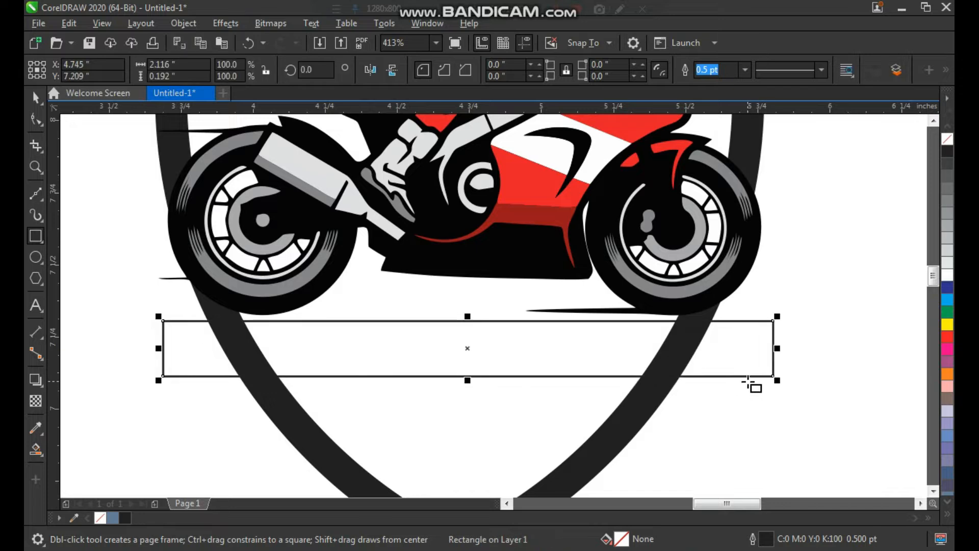
{"action": "key", "text": "ctrl+q"}
Reshape the rectangle into a triangle with its peak right of centre by deleting its upper-left node, and flatten it to about 0.17 in high
{"action": "key", "text": "F10"}
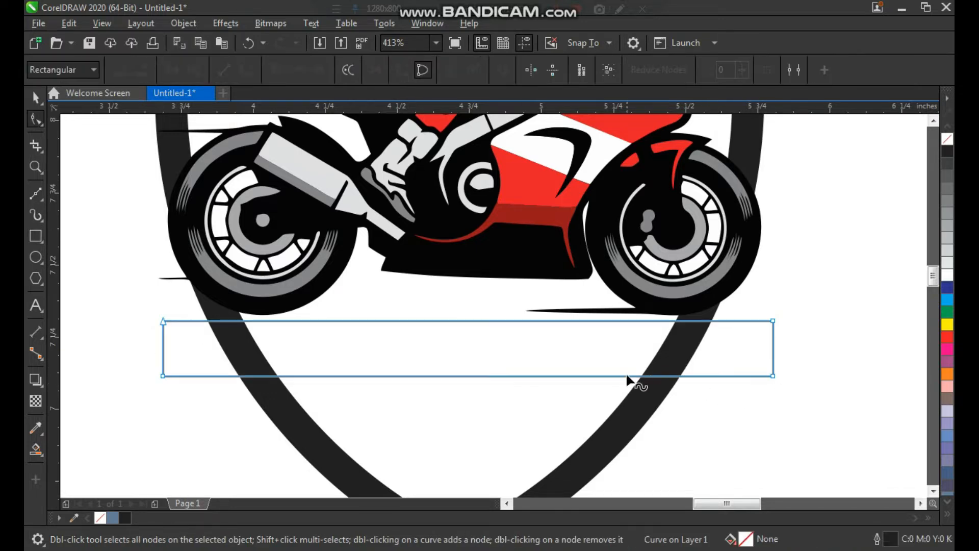
{"action": "key", "text": "Delete"}
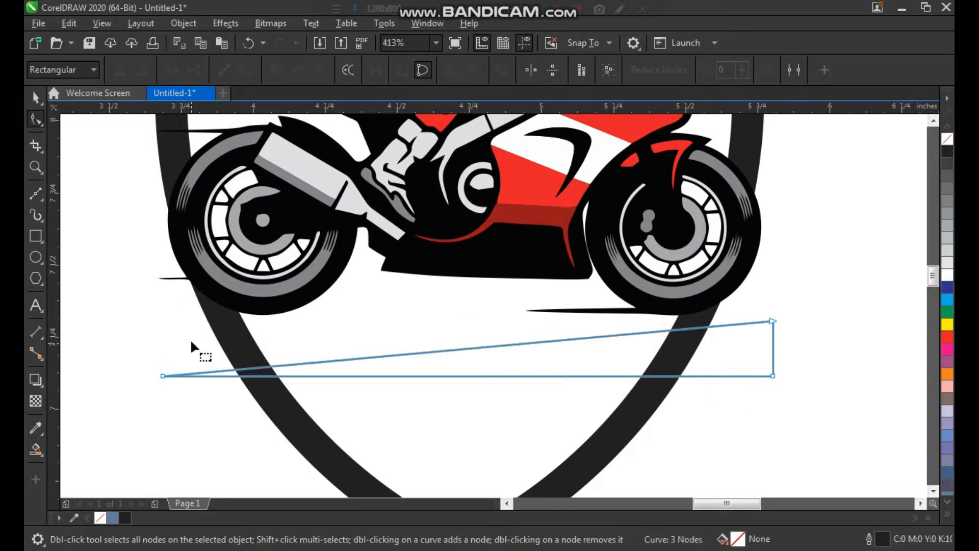
{"action": "key", "text": "space"}
{"action": "left_click_drag", "start_coordinate": [519, 364], "coordinate": [519, 357]}
{"action": "key", "text": "space"}
{"action": "left_click_drag", "start_coordinate": [772, 314], "coordinate": [564, 293]}
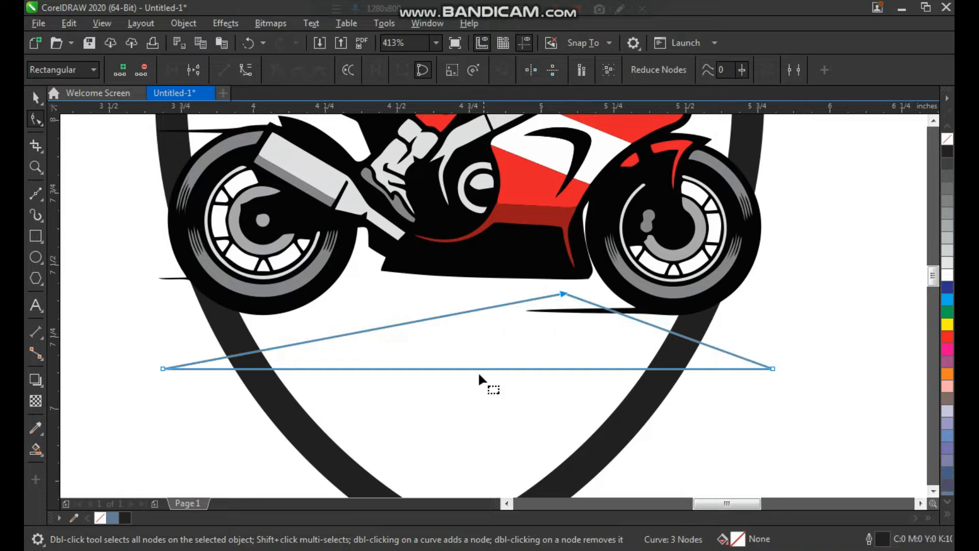
{"action": "key", "text": "space"}
{"action": "left_click_drag", "start_coordinate": [468, 376], "coordinate": [467, 350]}
Fill the triangle with the red sampled from the motorcycle's fairing and remove its outline
{"action": "key", "text": "z"}
{"action": "left_click_drag", "start_coordinate": [802, 159], "coordinate": [306, 411]}
{"action": "left_click", "coordinate": [36, 427]}
{"action": "left_click", "coordinate": [443, 170]}
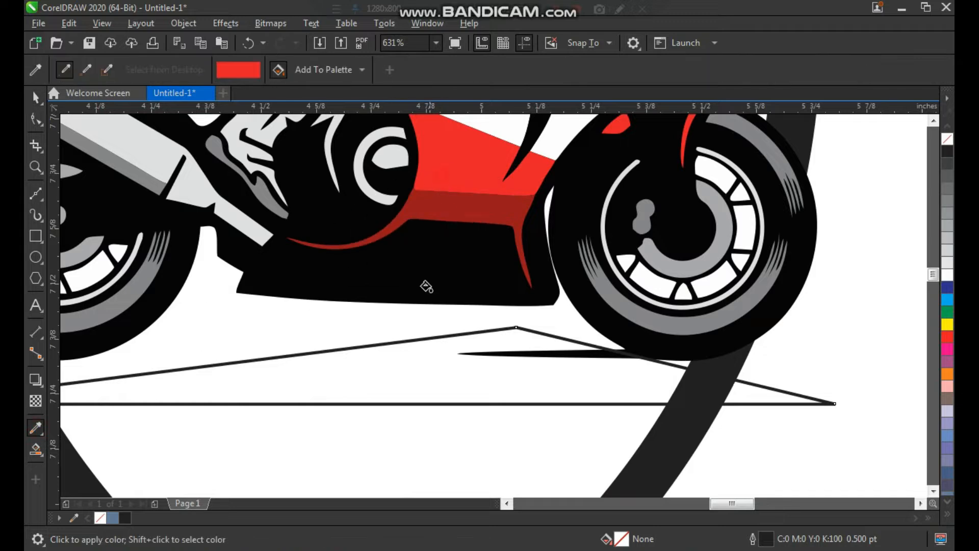
{"action": "left_click", "coordinate": [425, 361]}
{"action": "key", "text": "space"}
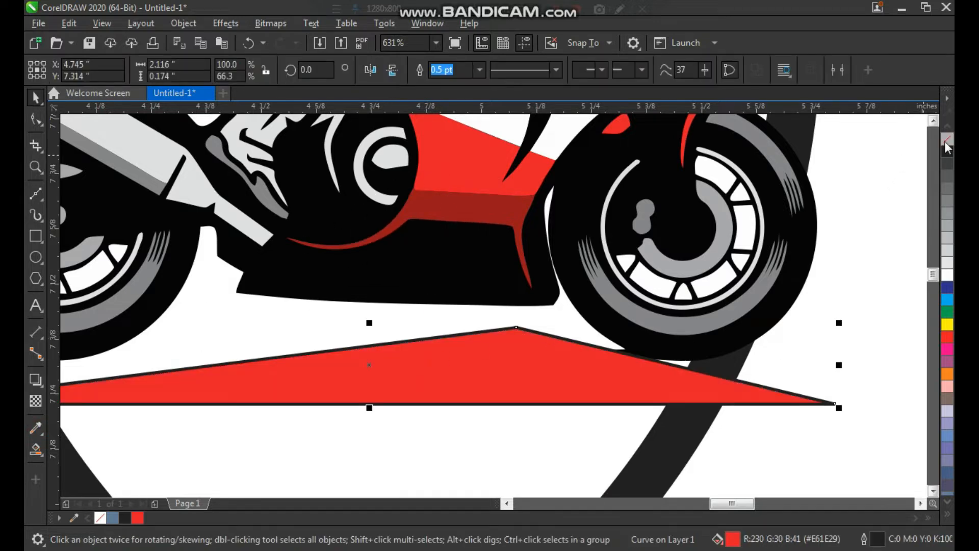
{"action": "right_click", "coordinate": [947, 142]}
{"action": "left_click", "coordinate": [863, 195]}
Draw a tall rectangle around the whole shield artwork as its background
{"action": "scroll", "coordinate": [490, 289], "scroll_direction": "down", "scroll_amount": 3}
{"action": "key", "text": "F2"}
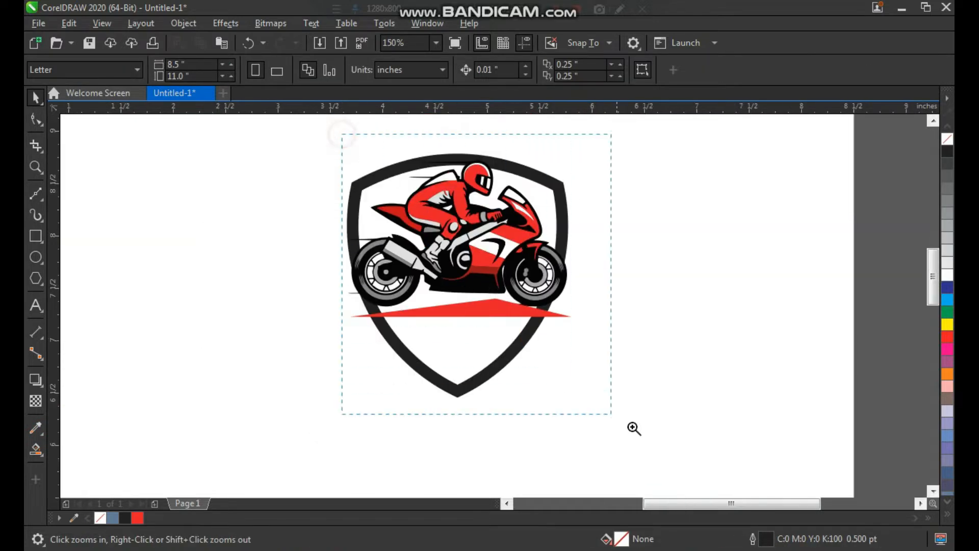
{"action": "left_click_drag", "start_coordinate": [632, 428], "coordinate": [637, 431]}
{"action": "scroll", "coordinate": [466, 271], "scroll_direction": "down", "scroll_amount": 1}
{"action": "left_click", "coordinate": [658, 385]}
{"action": "key", "text": "F2"}
{"action": "left_click_drag", "start_coordinate": [315, 155], "coordinate": [696, 456]}
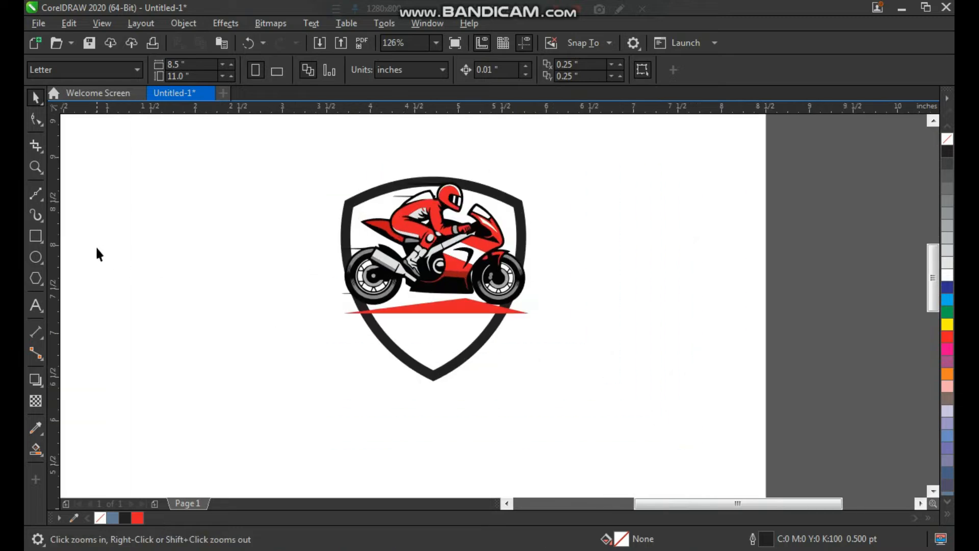
{"action": "left_click", "coordinate": [35, 235]}
{"action": "left_click_drag", "start_coordinate": [304, 141], "coordinate": [564, 450]}
Group the shield, motorcycle and red triangle, and centre the group within the background rectangle
{"action": "key", "text": "space"}
{"action": "left_click", "coordinate": [642, 326]}
{"action": "left_click_drag", "start_coordinate": [307, 406], "coordinate": [308, 406]}
{"action": "key", "text": "c"}
{"action": "left_click", "coordinate": [681, 346]}
{"action": "left_click", "coordinate": [513, 218]}
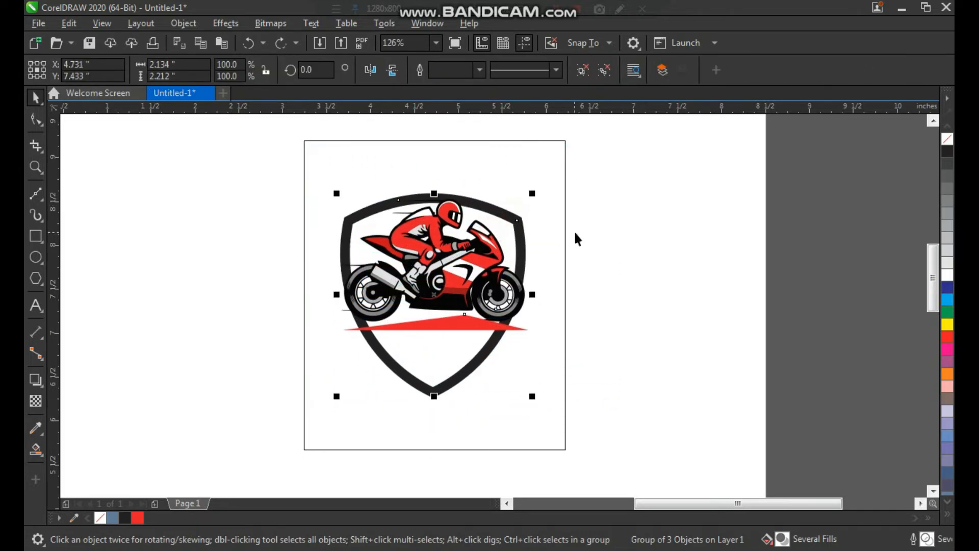
{"action": "left_click", "coordinate": [608, 232]}
Set the shield's outline colour to white
{"action": "key", "text": "F2"}
{"action": "left_click_drag", "start_coordinate": [592, 162], "coordinate": [333, 393]}
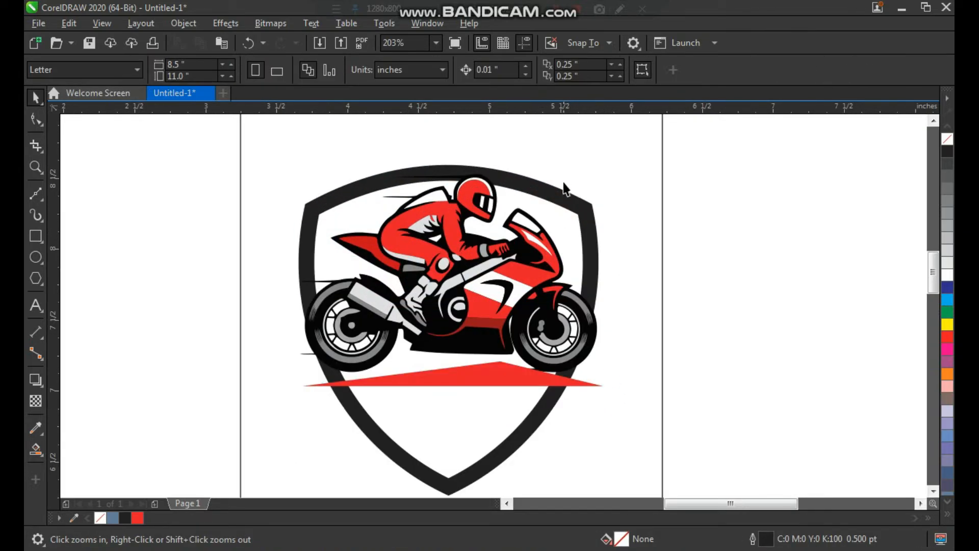
{"action": "left_click", "coordinate": [572, 188]}
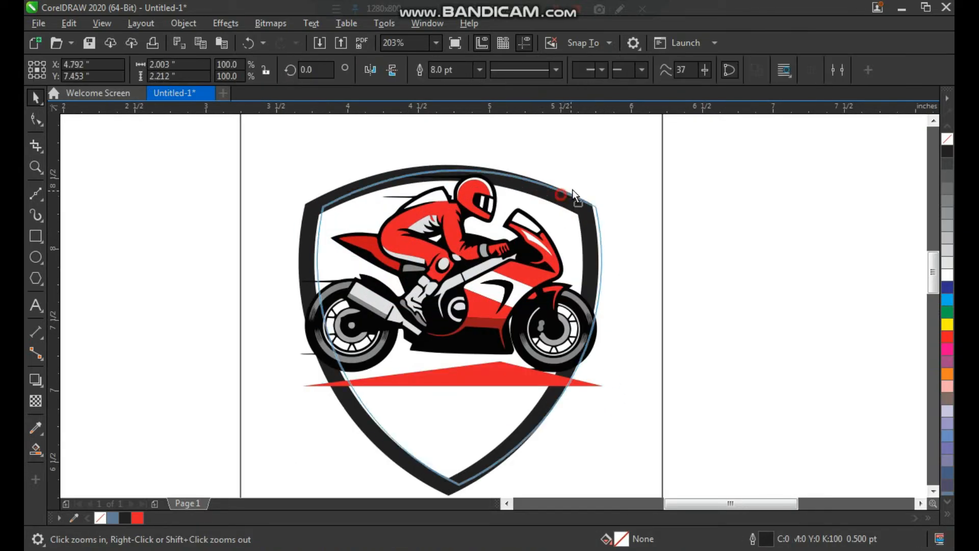
{"action": "left_click", "coordinate": [947, 278]}
{"action": "left_click", "coordinate": [784, 243]}
Fill the background rectangle with black, remove its outline and send it behind the artwork
{"action": "left_click", "coordinate": [647, 164]}
{"action": "left_click", "coordinate": [947, 151]}
{"action": "right_click", "coordinate": [946, 139]}
{"action": "left_click", "coordinate": [810, 210]}
{"action": "left_click", "coordinate": [611, 279]}
{"action": "key", "text": "shift+Page_Down"}
{"action": "left_click", "coordinate": [754, 269]}
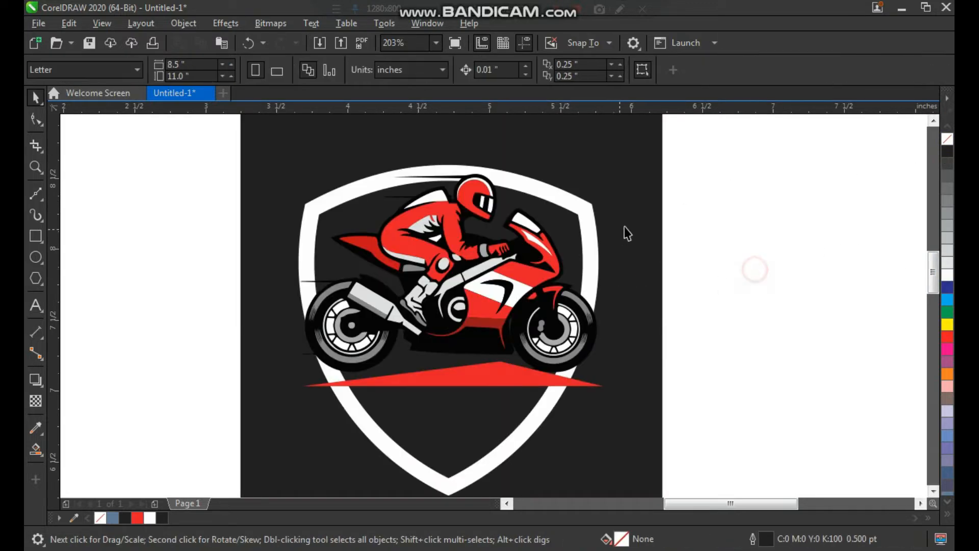
Sample the motorcycle's deep black (#050505) and apply it to the background rectangle and the shield's interior
{"action": "left_click", "coordinate": [630, 226]}
{"action": "scroll", "coordinate": [632, 225], "scroll_direction": "down", "scroll_amount": 1}
{"action": "left_click", "coordinate": [721, 261]}
{"action": "key", "text": "F2"}
{"action": "left_click_drag", "start_coordinate": [705, 174], "coordinate": [320, 437]}
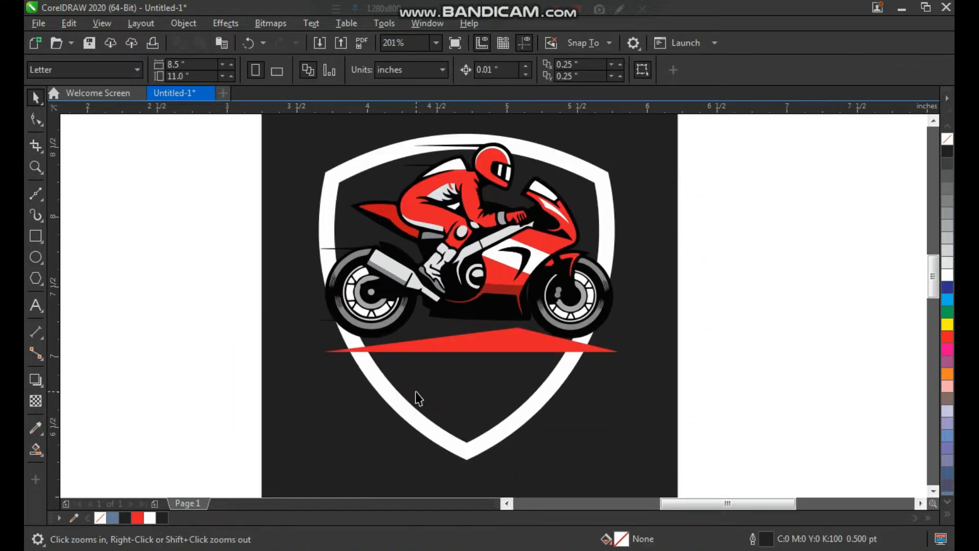
{"action": "left_click", "coordinate": [532, 401]}
{"action": "key", "text": "F2"}
{"action": "left_click_drag", "start_coordinate": [671, 207], "coordinate": [400, 414]}
{"action": "left_click", "coordinate": [36, 428]}
{"action": "left_click", "coordinate": [404, 304]}
{"action": "left_click", "coordinate": [681, 269]}
{"action": "left_click", "coordinate": [450, 414]}
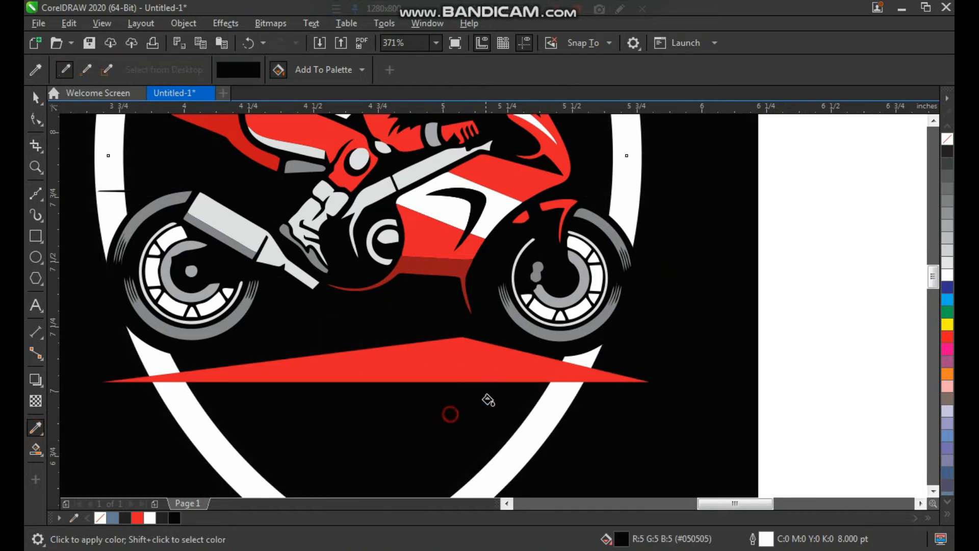
{"action": "key", "text": "space"}
Add the artistic text "motorbike" in the empty area beside the lower part of the shield
{"action": "key", "text": "F3"}
{"action": "left_click", "coordinate": [744, 238]}
{"action": "key", "text": "F3"}
{"action": "key", "text": "F2"}
{"action": "left_click_drag", "start_coordinate": [468, 153], "coordinate": [688, 354]}
{"action": "left_click_drag", "start_coordinate": [626, 141], "coordinate": [301, 457]}
{"action": "key", "text": "F8"}
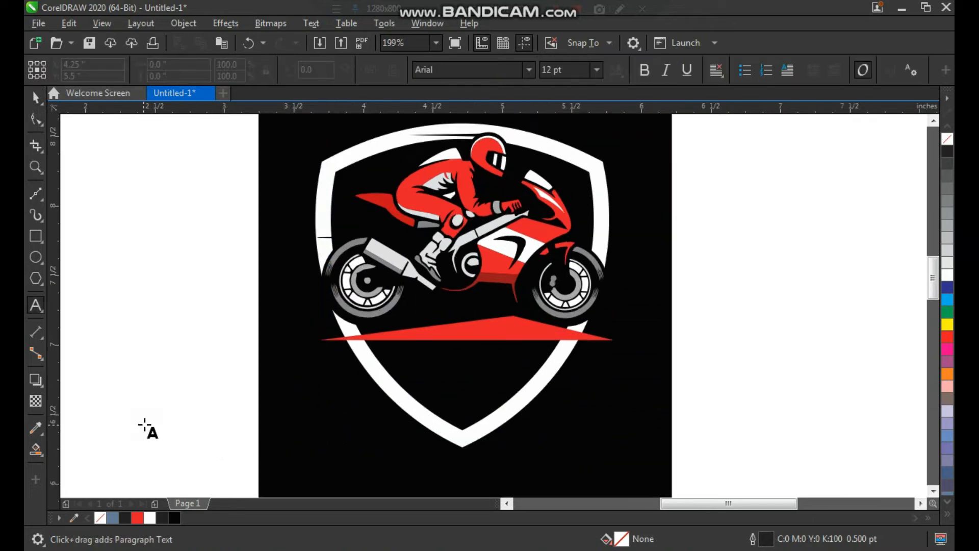
{"action": "left_click", "coordinate": [146, 426]}
{"action": "type", "text": "moto"}
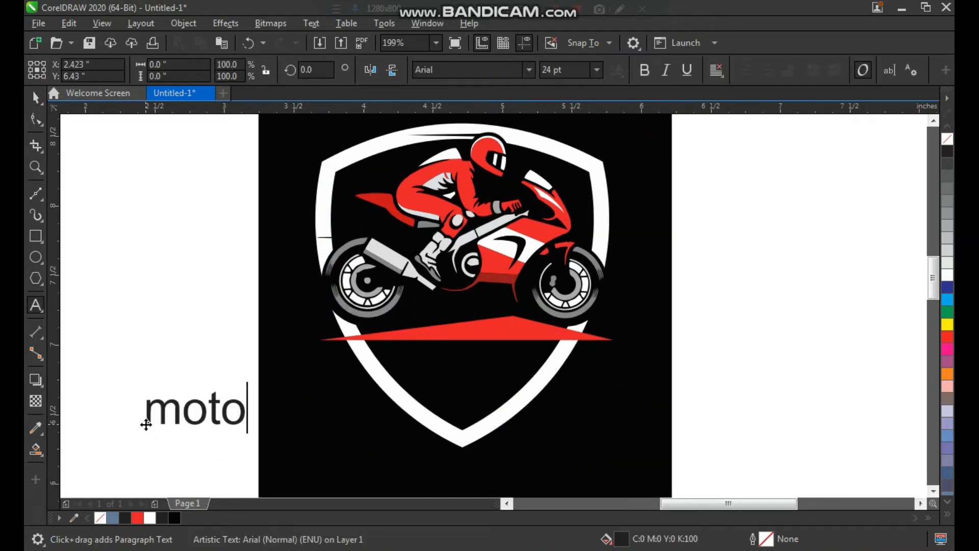
{"action": "type", "text": "rbike"}
{"action": "key", "text": "ctrl+space"}
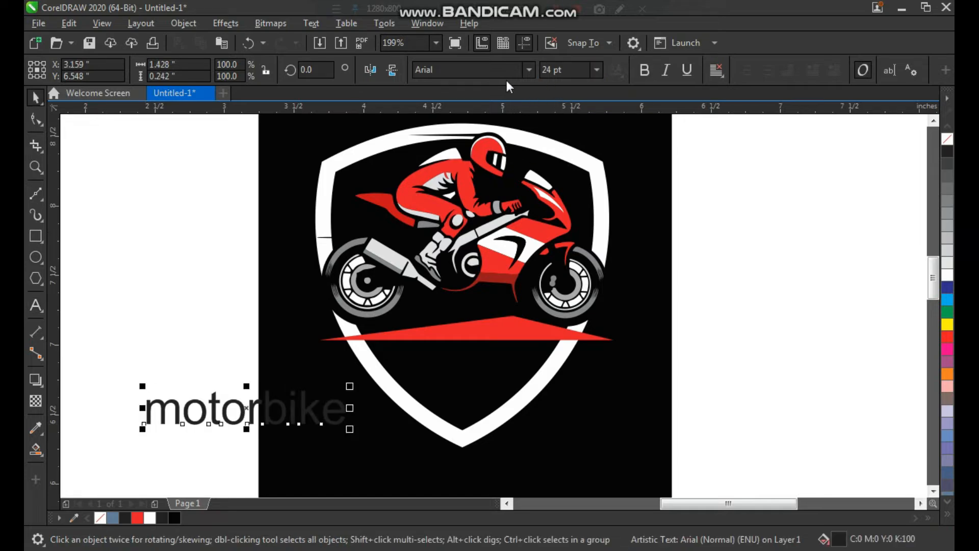
Set the motorbike text's font to ContextBlackSSi and change its case to uppercase
{"action": "left_click", "coordinate": [525, 74]}
{"action": "left_click", "coordinate": [497, 109]}
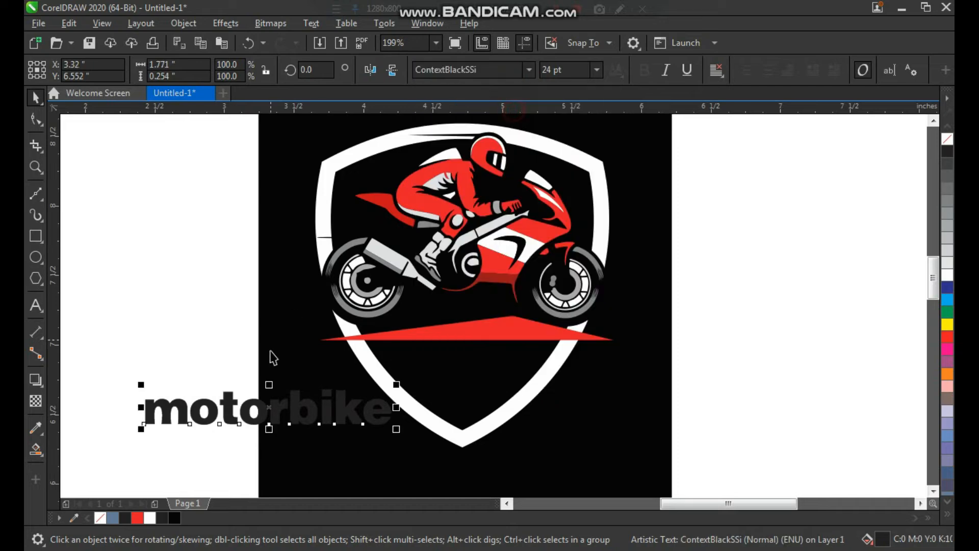
{"action": "left_click_drag", "start_coordinate": [280, 411], "coordinate": [233, 376]}
{"action": "left_click", "coordinate": [311, 23]}
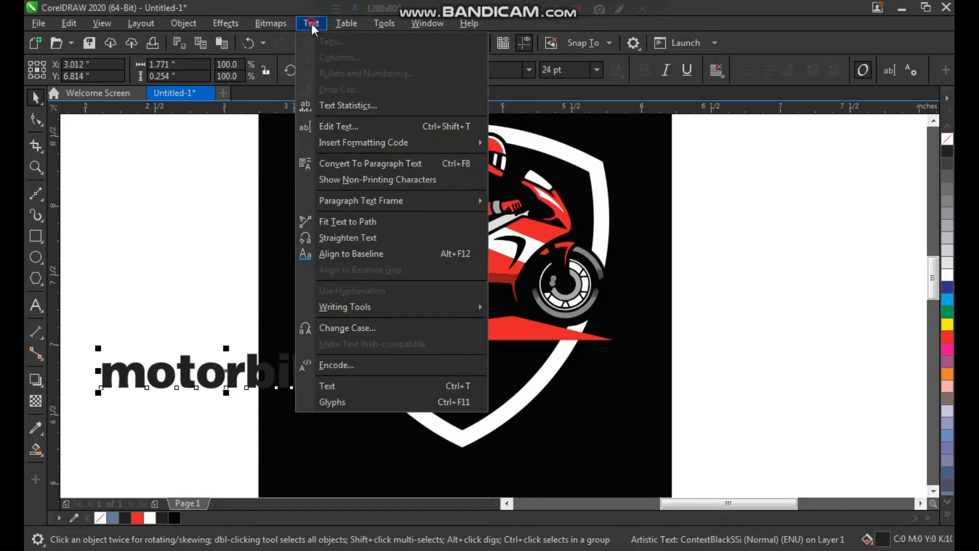
{"action": "left_click", "coordinate": [367, 327]}
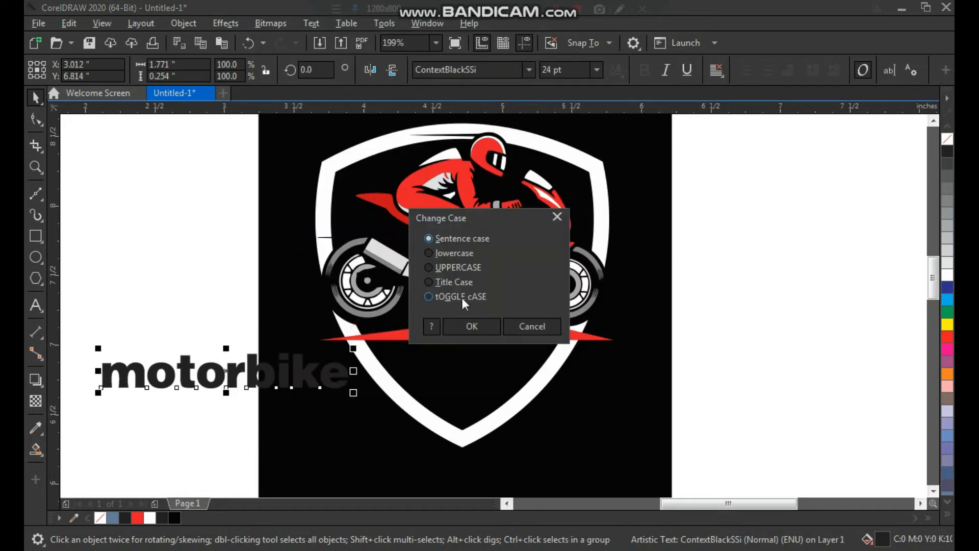
{"action": "left_click", "coordinate": [456, 269]}
{"action": "left_click", "coordinate": [481, 325]}
Move the MOTORBIKE text beneath the red triangle, across the lower shield, and fill it with the logo's red
{"action": "left_click_drag", "start_coordinate": [307, 384], "coordinate": [548, 389]}
{"action": "key", "text": "z"}
{"action": "left_click_drag", "start_coordinate": [258, 278], "coordinate": [668, 441]}
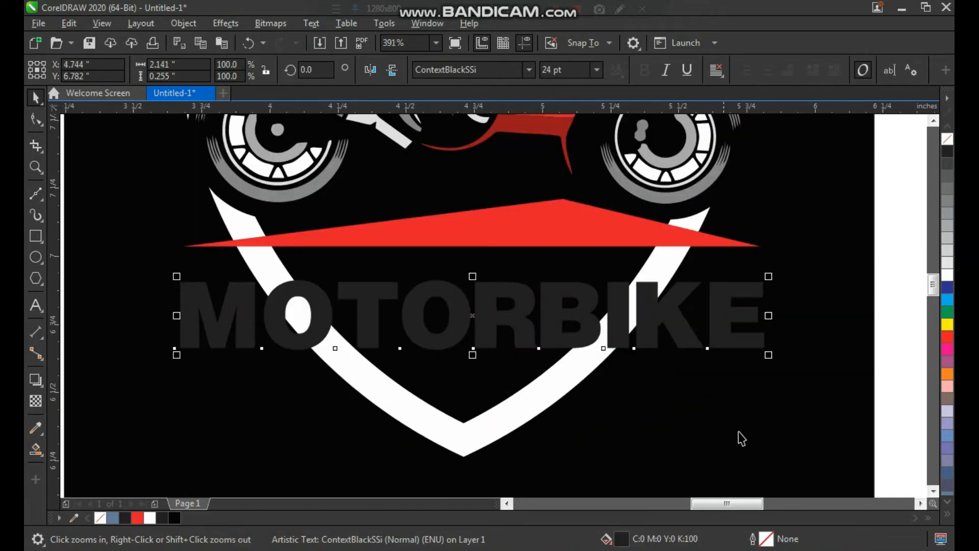
{"action": "key", "text": "space"}
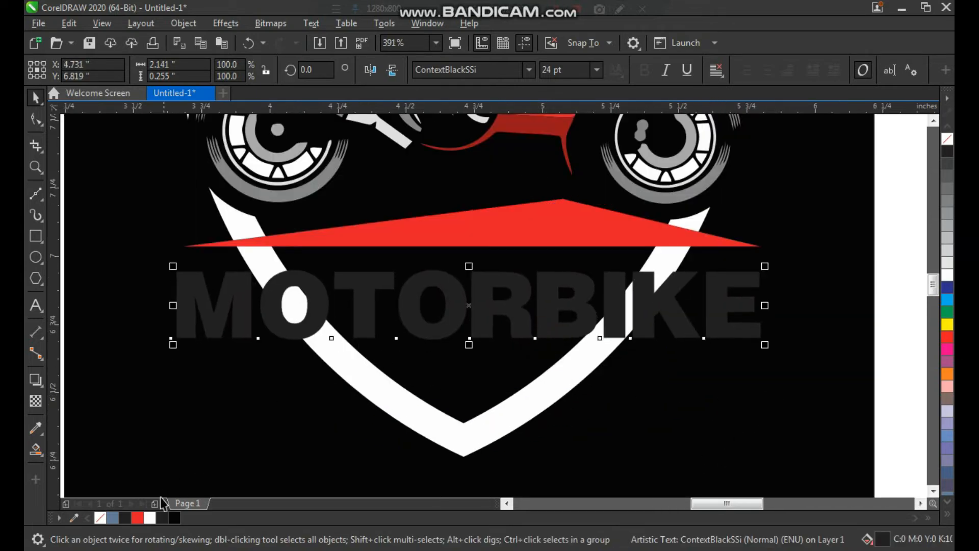
{"action": "left_click", "coordinate": [136, 517]}
Scale the MOTORBIKE text to about 2.04 inches wide and centre it just beneath the red triangle
{"action": "mouse_move", "coordinate": [731, 330]}
{"action": "left_mouse_down"}
{"action": "mouse_move", "coordinate": [731, 321]}
{"action": "mouse_move", "coordinate": [758, 339]}
{"action": "mouse_move", "coordinate": [742, 337]}
{"action": "left_mouse_up"}
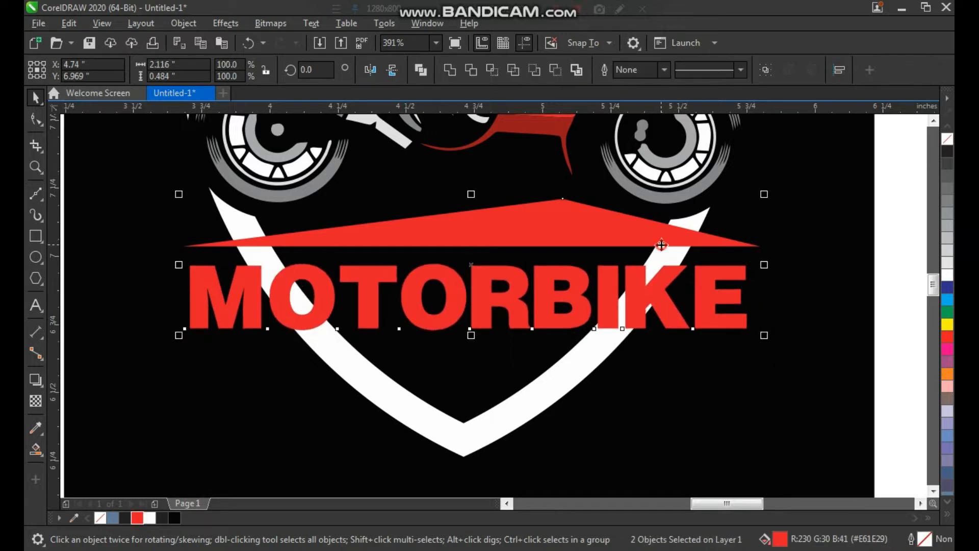
{"action": "left_click", "coordinate": [615, 390]}
{"action": "left_click_drag", "start_coordinate": [589, 326], "coordinate": [592, 320]}
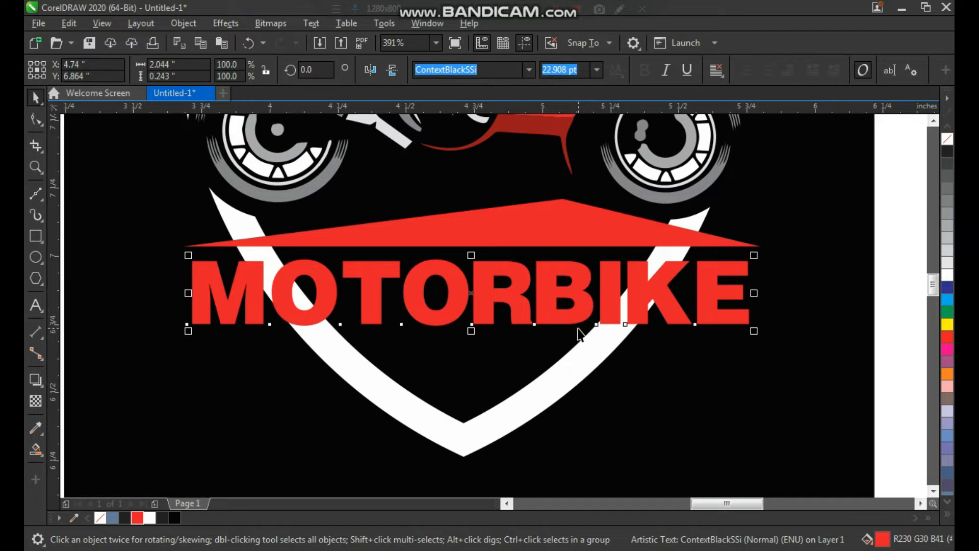
{"action": "scroll", "coordinate": [493, 287], "scroll_direction": "down", "scroll_amount": 1}
{"action": "key", "text": "F2"}
{"action": "left_click_drag", "start_coordinate": [293, 213], "coordinate": [694, 396]}
{"action": "key", "text": "ctrl+k"}
{"action": "left_click_drag", "start_coordinate": [519, 289], "coordinate": [547, 298]}
{"action": "key", "text": "ctrl+z"}
{"action": "left_click_drag", "start_coordinate": [549, 220], "coordinate": [236, 337]}
{"action": "key", "text": "ctrl+l"}
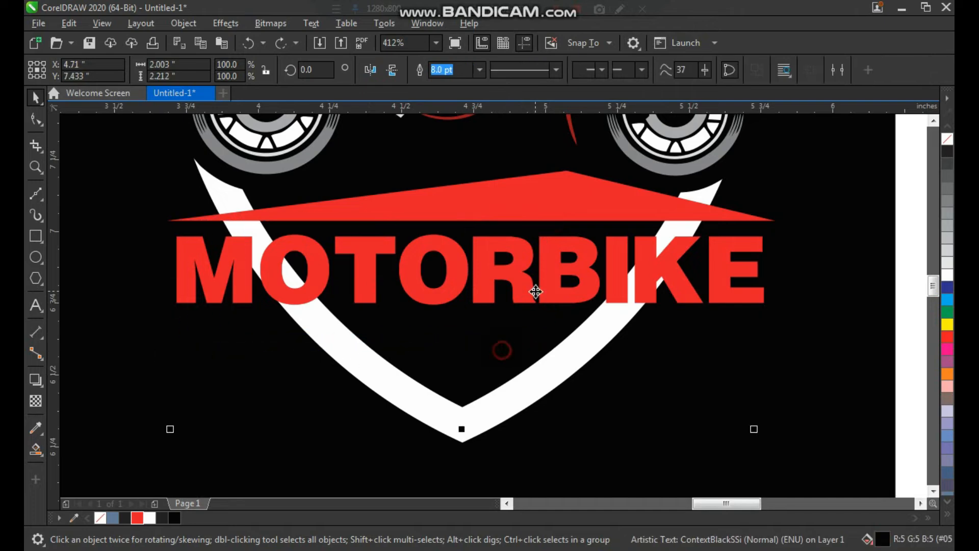
Break the MOTORBIKE text apart into letters and turn the five letters of MOTOR into one curve
{"action": "left_click", "coordinate": [179, 24]}
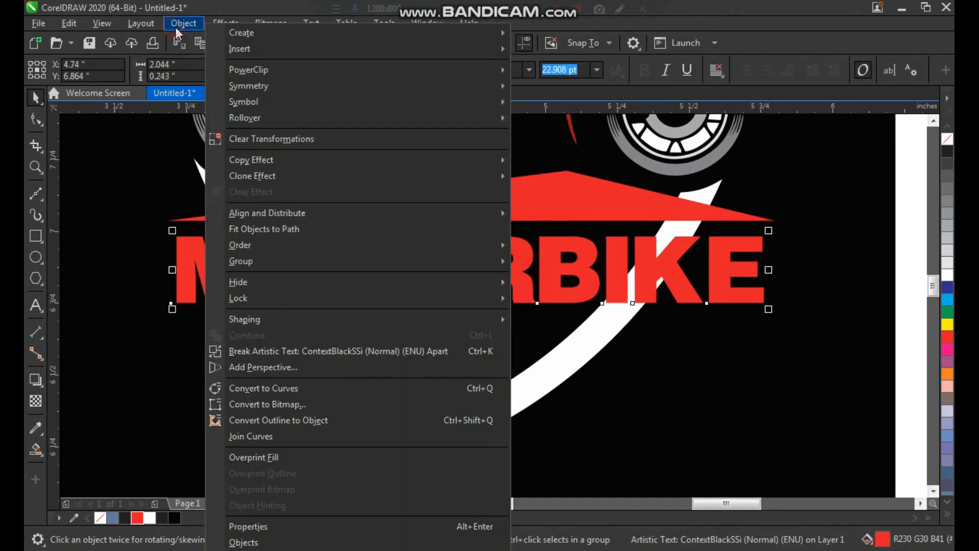
{"action": "left_click", "coordinate": [367, 351]}
{"action": "left_click_drag", "start_coordinate": [555, 227], "coordinate": [157, 372]}
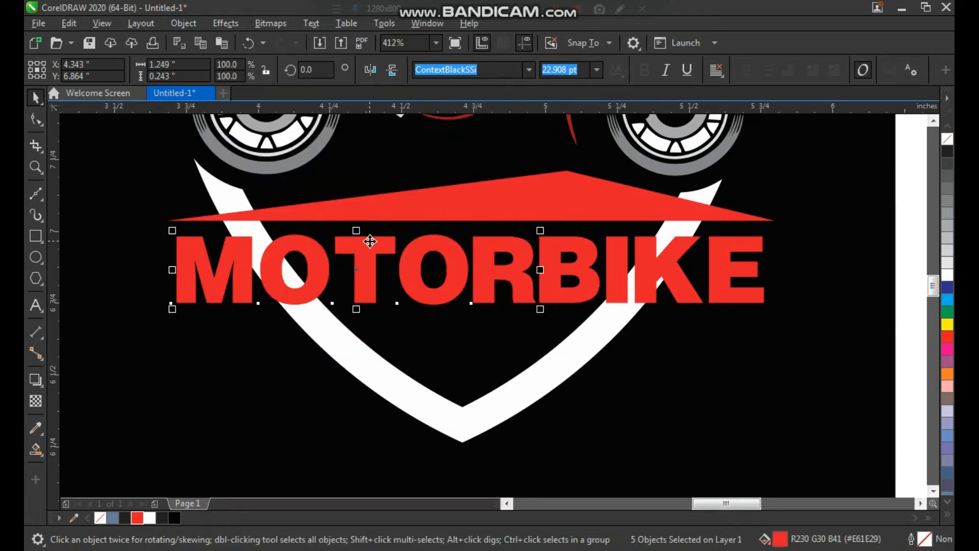
{"action": "key", "text": "ctrl+q"}
Convert the four letters of BIKE to curves and weld them into one shape
{"action": "left_click_drag", "start_coordinate": [510, 212], "coordinate": [771, 344]}
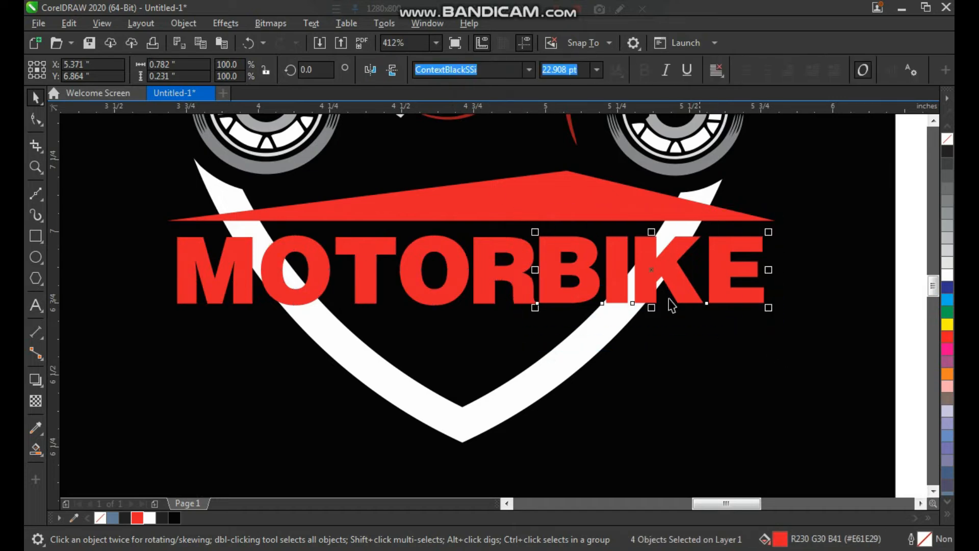
{"action": "left_click", "coordinate": [177, 28]}
{"action": "left_click", "coordinate": [314, 385]}
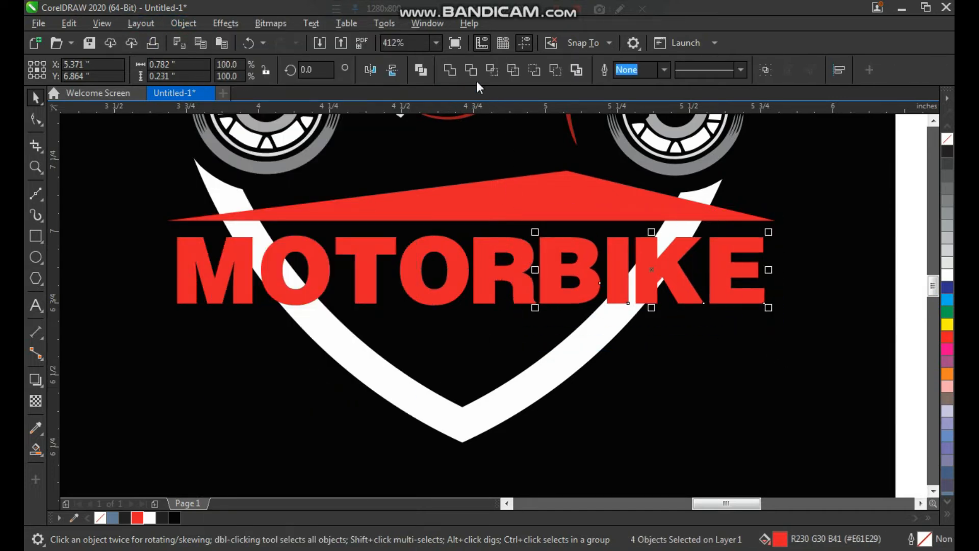
{"action": "left_click", "coordinate": [448, 72]}
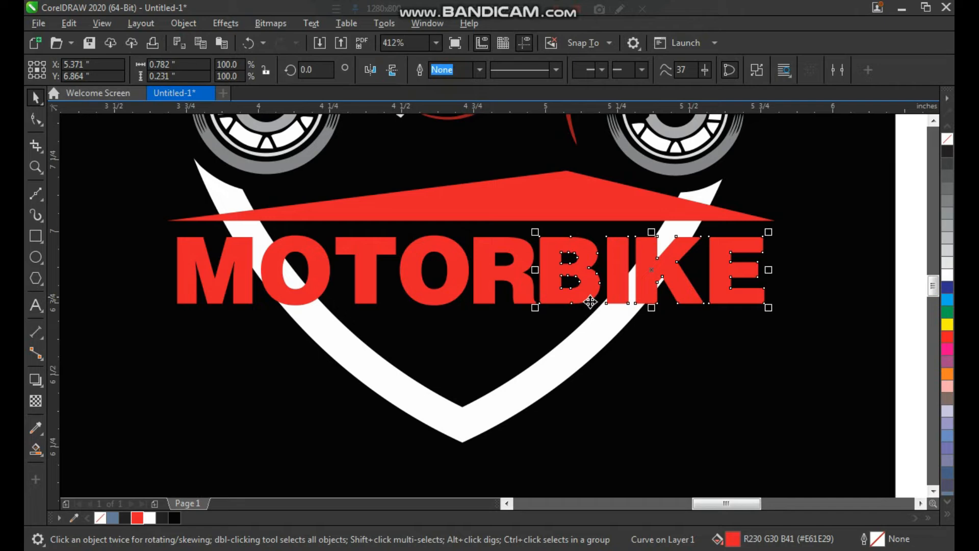
Fill the MOTOR part of the lettering with white
{"action": "left_click", "coordinate": [515, 288]}
{"action": "key", "text": "ctrl+z"}
{"action": "left_click", "coordinate": [944, 276]}
Convert the shield's white outline to a separate object
{"action": "scroll", "coordinate": [475, 328], "scroll_direction": "down", "scroll_amount": 2}
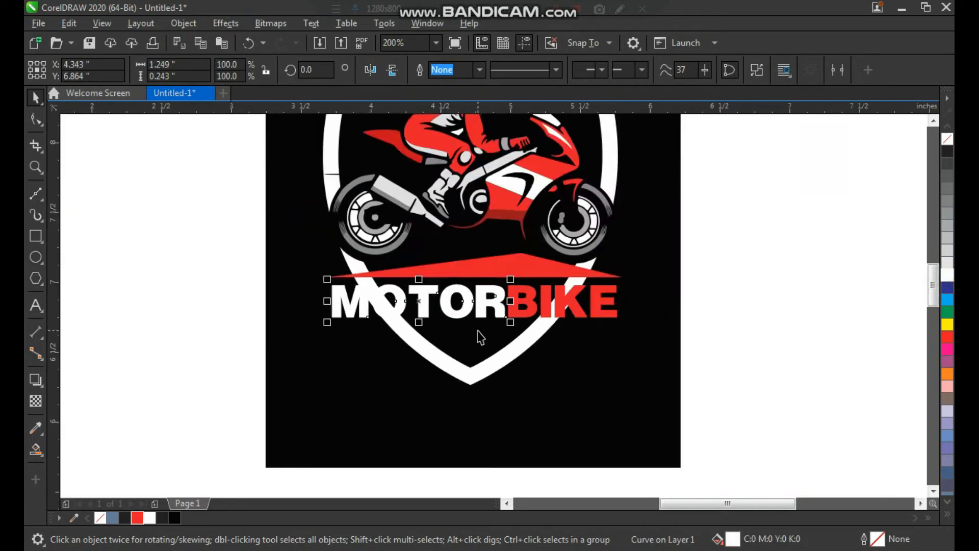
{"action": "key", "text": "F2"}
{"action": "left_click_drag", "start_coordinate": [358, 376], "coordinate": [601, 183]}
{"action": "key", "text": "space"}
{"action": "left_click", "coordinate": [593, 209]}
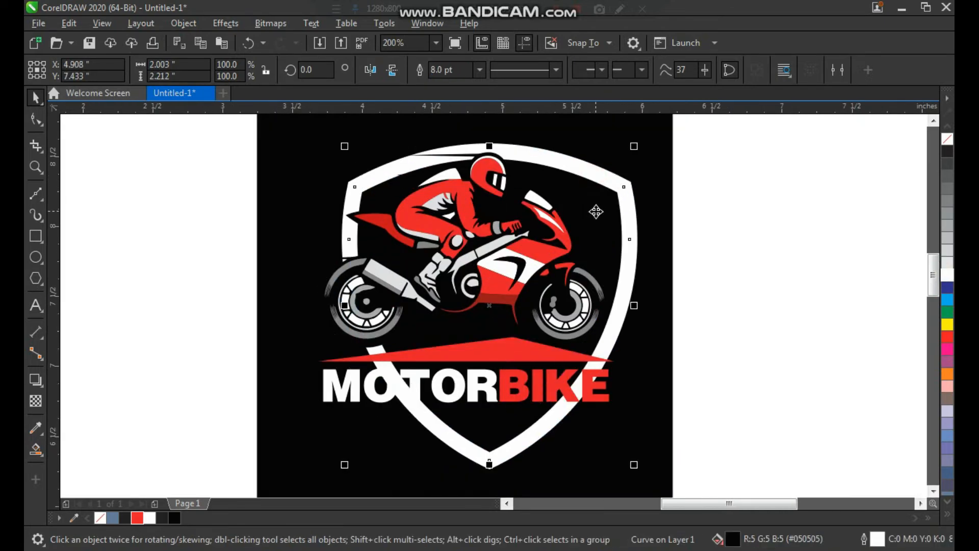
{"action": "left_click", "coordinate": [183, 26]}
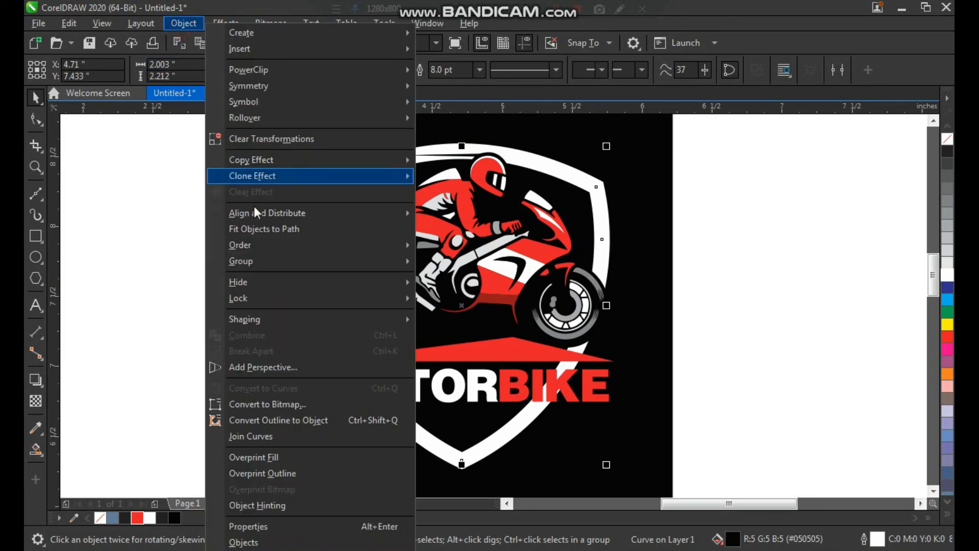
{"action": "left_click", "coordinate": [318, 420]}
Draw a rectangle about 2.57 by 0.8 inches across the lower shield, covering the red triangle and the lettering
{"action": "key", "text": "F2"}
{"action": "left_click_drag", "start_coordinate": [671, 195], "coordinate": [225, 478]}
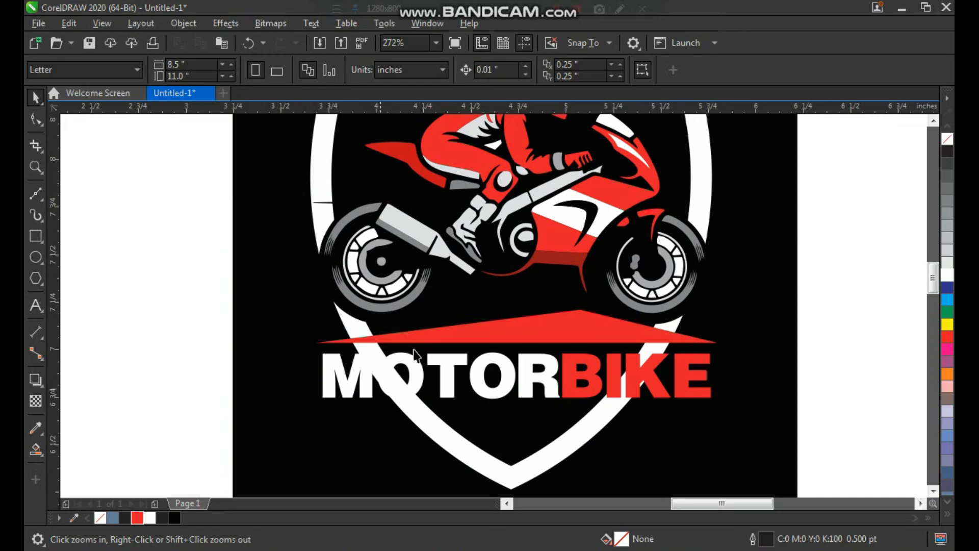
{"action": "left_click", "coordinate": [35, 236]}
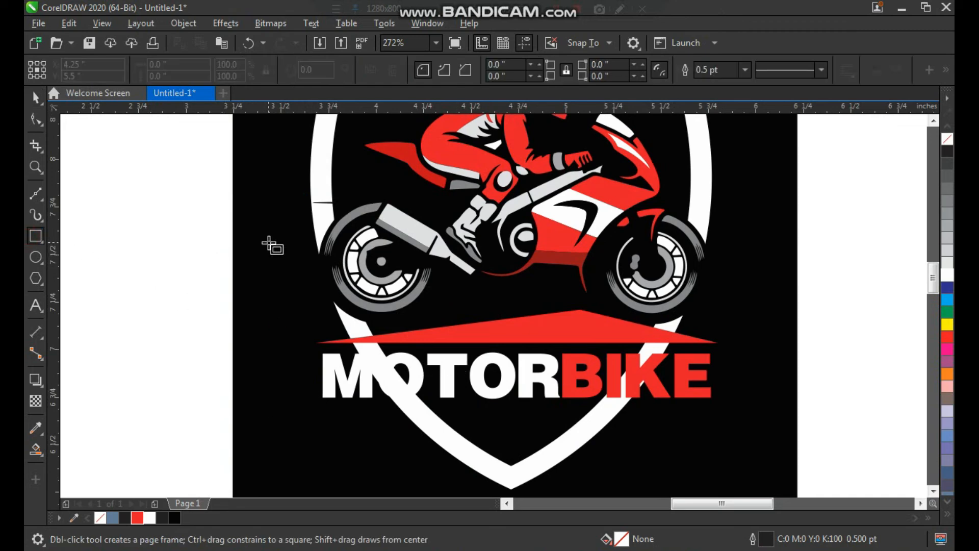
{"action": "left_click_drag", "start_coordinate": [295, 254], "coordinate": [783, 405]}
{"action": "key", "text": "space"}
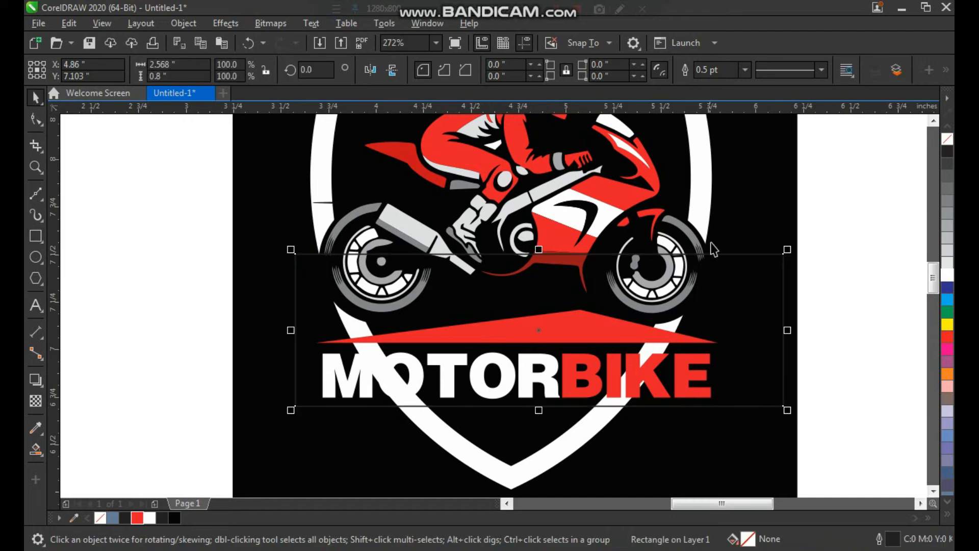
Trim the white shield outline with the rectangle and delete the rectangle
{"action": "left_click", "coordinate": [708, 178], "text": "shift"}
{"action": "left_click", "coordinate": [472, 69]}
{"action": "left_click", "coordinate": [832, 257]}
{"action": "left_click", "coordinate": [586, 407]}
{"action": "key", "text": "Delete"}
Flatten the red triangle slightly by raising its base and move the MOTORBIKE lettering up closer to it
{"action": "scroll", "coordinate": [421, 342], "scroll_direction": "down", "scroll_amount": 3}
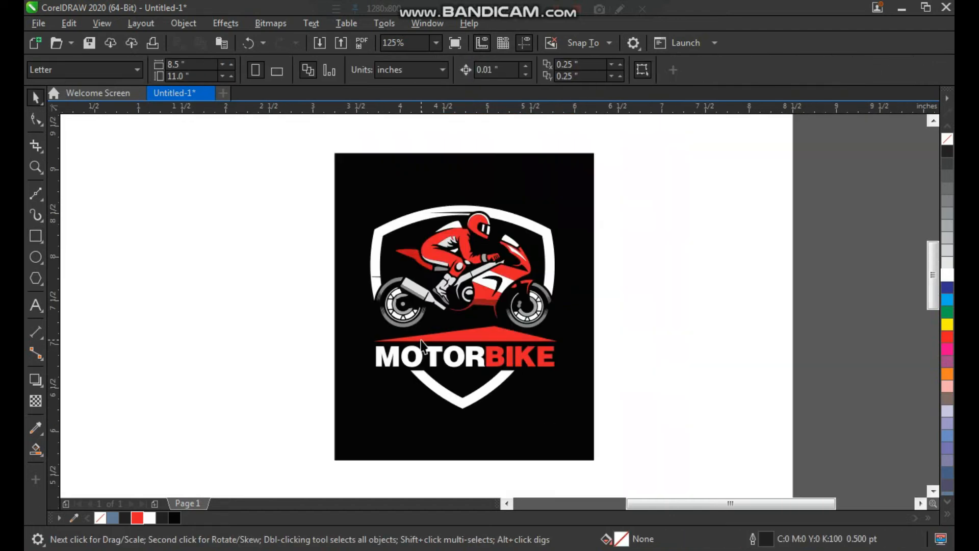
{"action": "key", "text": "z"}
{"action": "left_click_drag", "start_coordinate": [337, 211], "coordinate": [627, 437]}
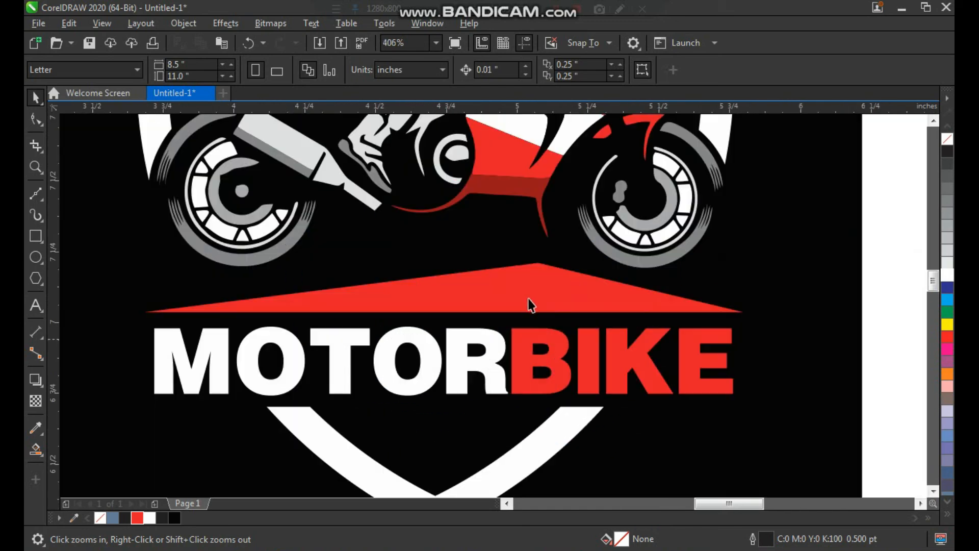
{"action": "key", "text": "space"}
{"action": "left_click", "coordinate": [574, 291]}
{"action": "left_click_drag", "start_coordinate": [443, 315], "coordinate": [444, 305]}
{"action": "left_click", "coordinate": [484, 351]}
{"action": "left_click", "coordinate": [524, 375], "text": "shift"}
{"action": "left_click_drag", "start_coordinate": [513, 365], "coordinate": [515, 344]}
{"action": "scroll", "coordinate": [457, 365], "scroll_direction": "down", "scroll_amount": 1}
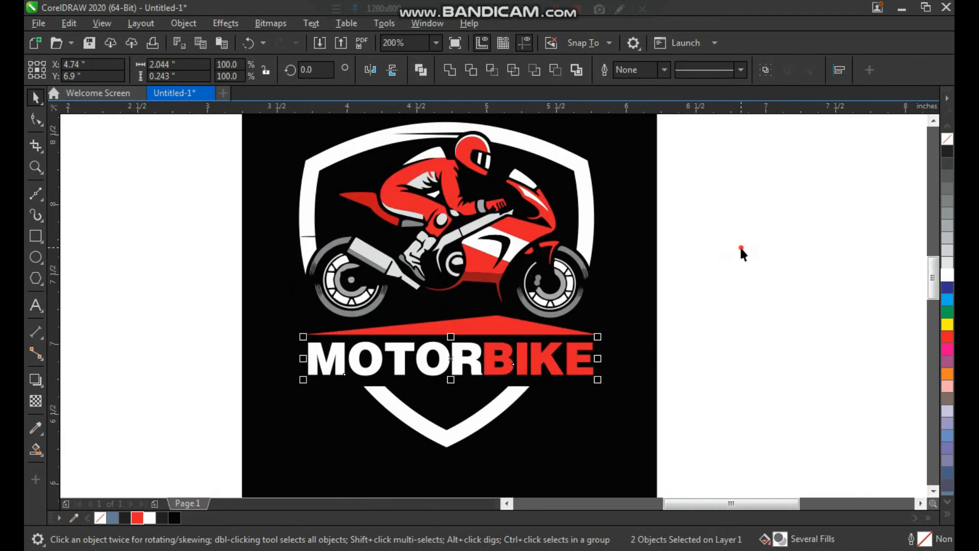
{"action": "left_click", "coordinate": [739, 248]}
{"action": "scroll", "coordinate": [539, 253], "scroll_direction": "down", "scroll_amount": 1}
{"action": "key", "text": "F2"}
{"action": "left_click_drag", "start_coordinate": [382, 168], "coordinate": [627, 343]}
{"action": "left_click_drag", "start_coordinate": [478, 265], "coordinate": [467, 259]}
{"action": "key", "text": "ctrl+z"}
{"action": "left_click", "coordinate": [745, 270]}
{"action": "scroll", "coordinate": [530, 281], "scroll_direction": "down", "scroll_amount": 2}
{"action": "scroll", "coordinate": [356, 168], "scroll_direction": "up", "scroll_amount": 1}
Group the shield, motorcycle, triangle and lettering, and enlarge the group from its centre to 115.6 %
{"action": "left_click_drag", "start_coordinate": [634, 144], "coordinate": [326, 415]}
{"action": "left_click", "coordinate": [457, 463]}
{"action": "left_click", "coordinate": [557, 382]}
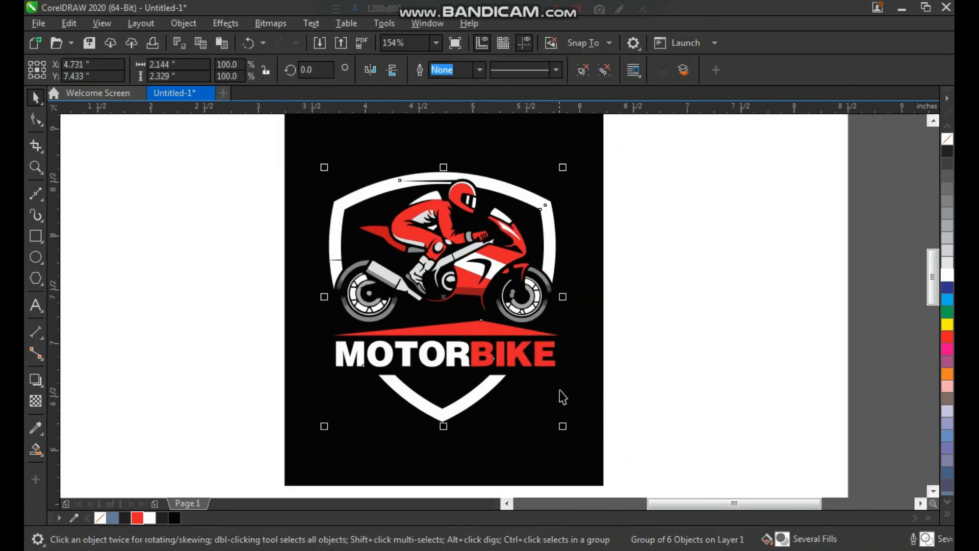
{"action": "left_click_drag", "start_coordinate": [561, 424], "coordinate": [580, 444]}
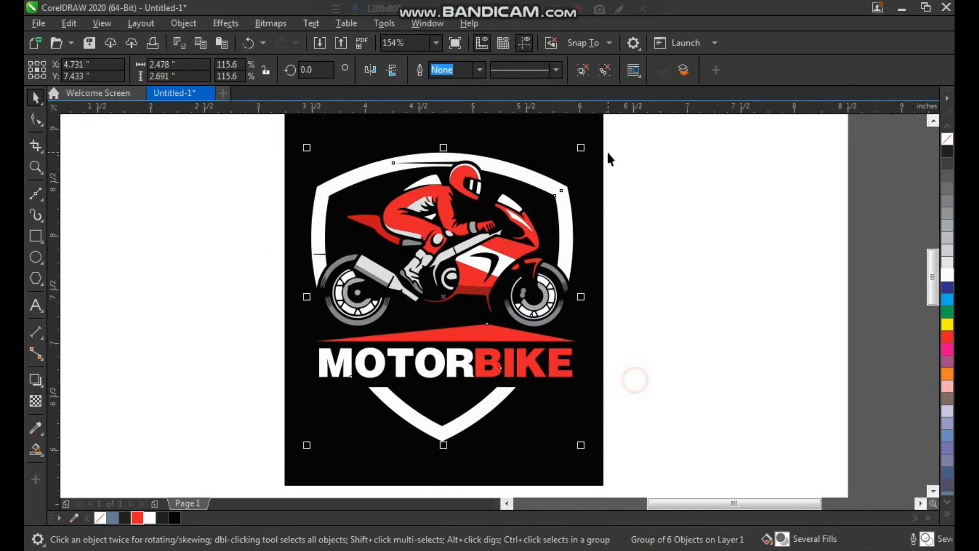
Examine the finished logo both close up and as a whole on its black background
{"action": "key", "text": "z"}
{"action": "left_click_drag", "start_coordinate": [403, 365], "coordinate": [270, 473]}
{"action": "scroll", "coordinate": [357, 335], "scroll_direction": "down", "scroll_amount": 2}
{"action": "left_click", "coordinate": [634, 361]}
{"action": "key", "text": "F2"}
{"action": "left_click_drag", "start_coordinate": [345, 284], "coordinate": [701, 479]}
{"action": "left_click_drag", "start_coordinate": [219, 267], "coordinate": [489, 363]}
{"action": "right_click", "coordinate": [436, 351]}
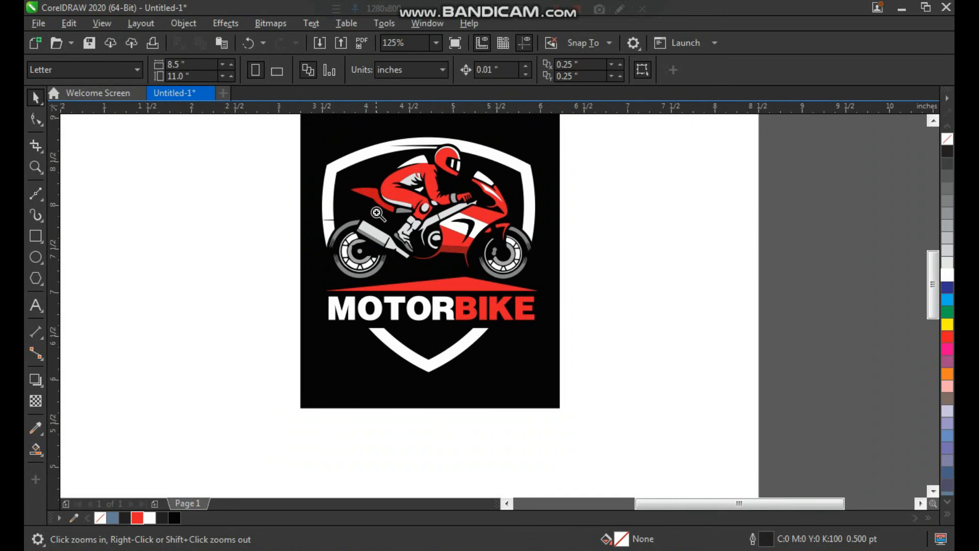
{"action": "left_click_drag", "start_coordinate": [298, 131], "coordinate": [595, 409]}
{"action": "scroll", "coordinate": [375, 283], "scroll_direction": "down", "scroll_amount": 1}
{"action": "key", "text": "F2"}
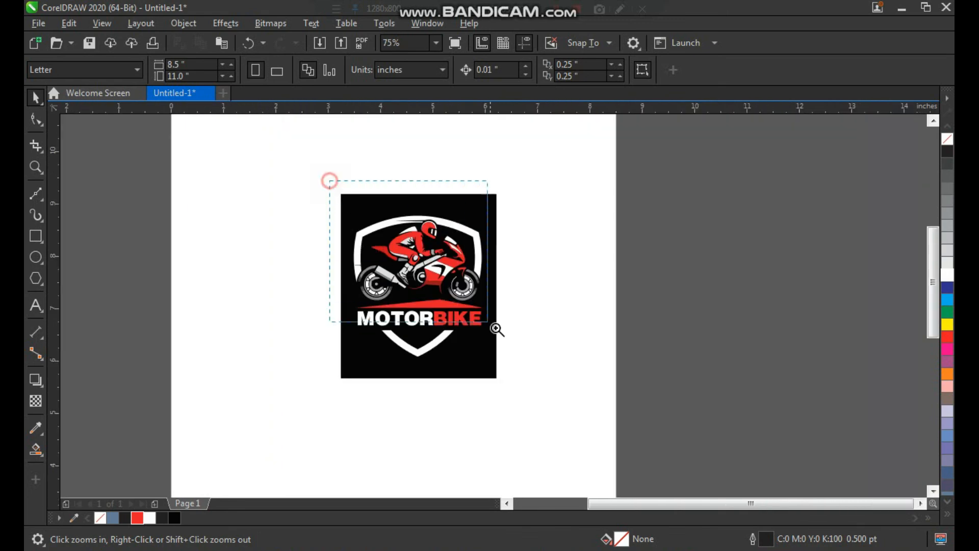